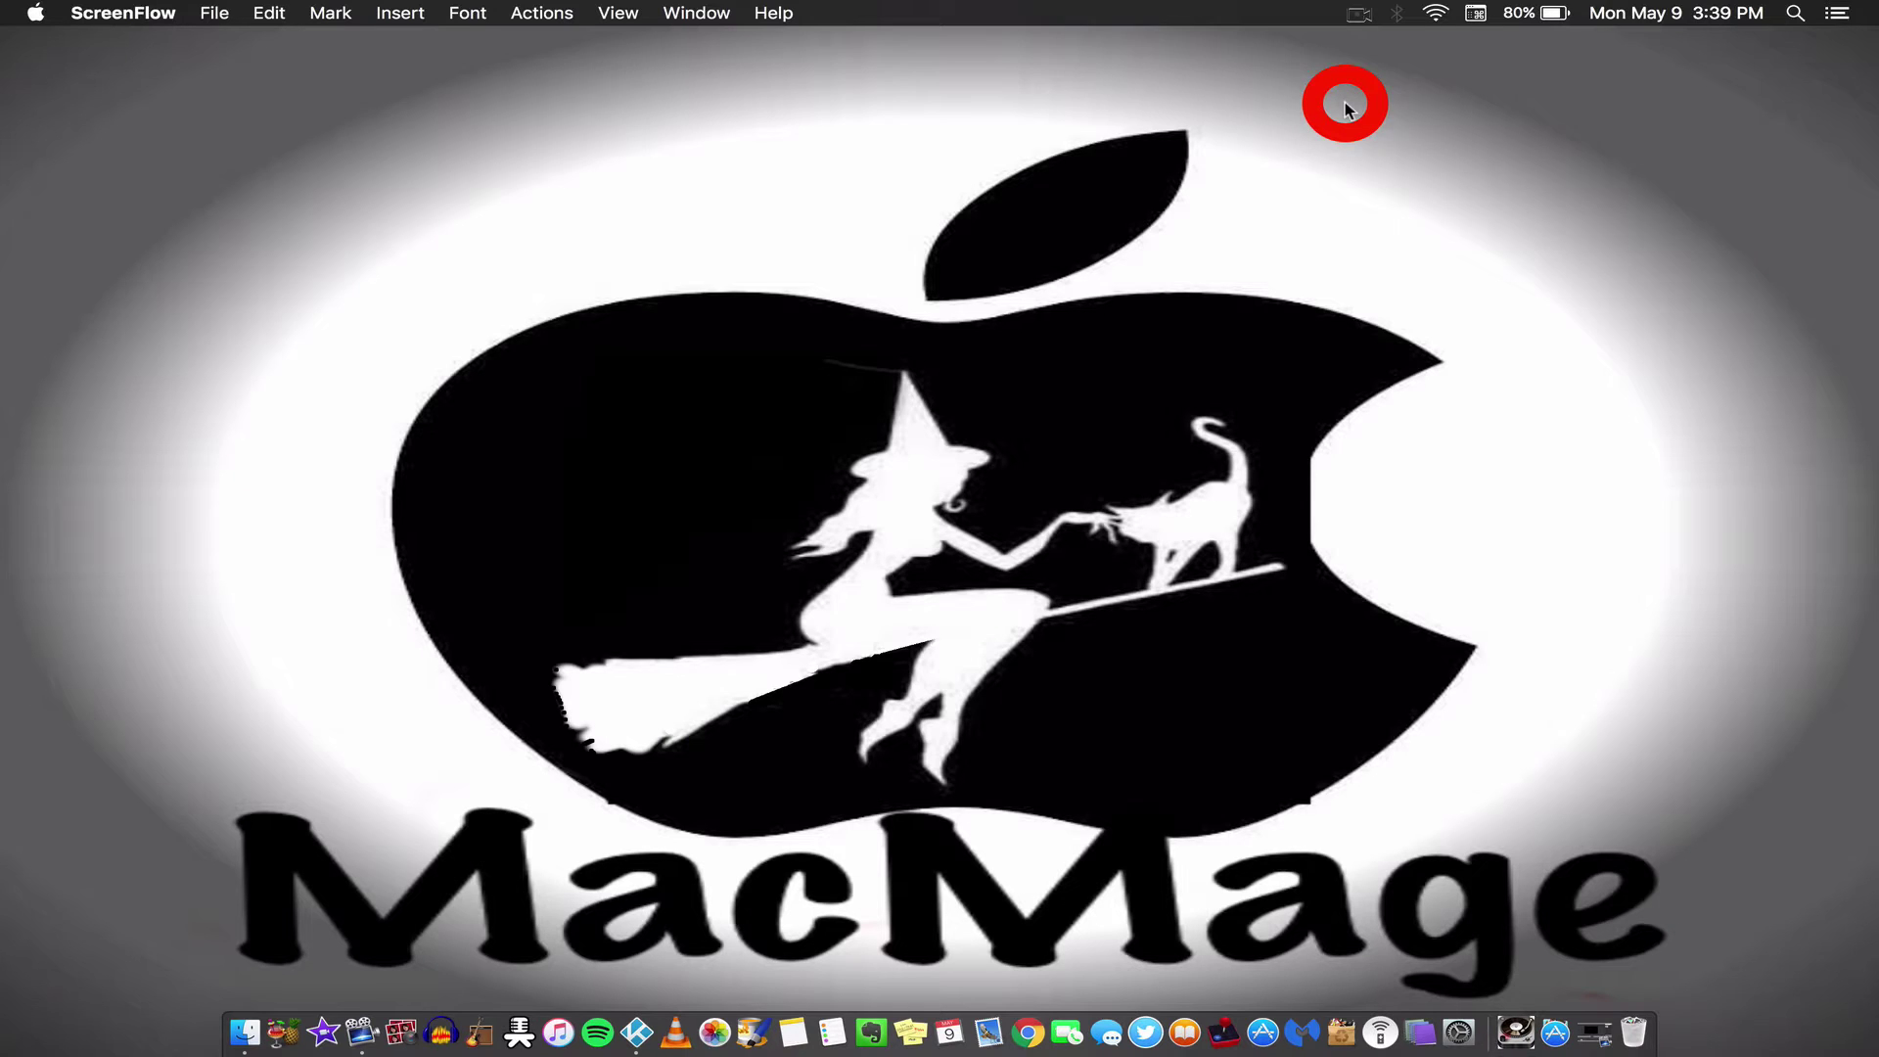
- Create a new desktop folder named 'kaleidoscope' and move it to the desktop's right edge
right_click(1346, 108)
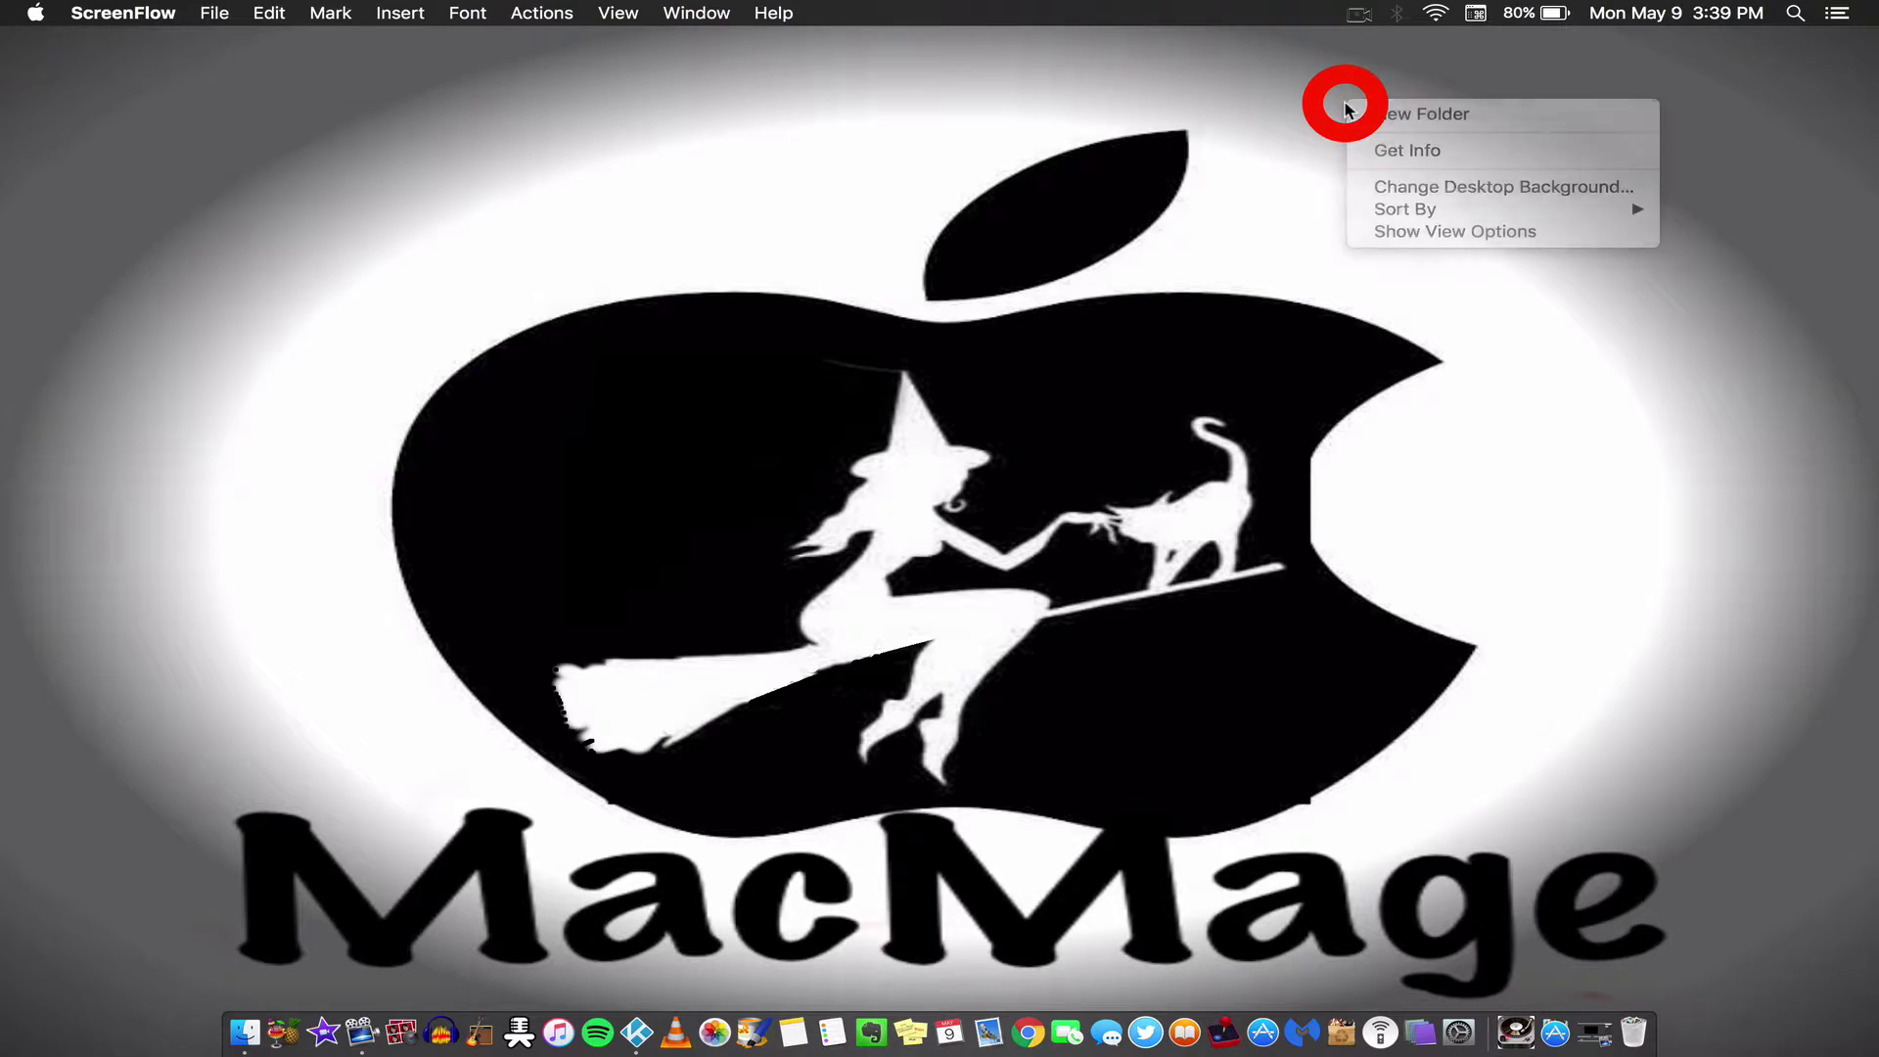
left_click(1346, 108)
right_click(1346, 107)
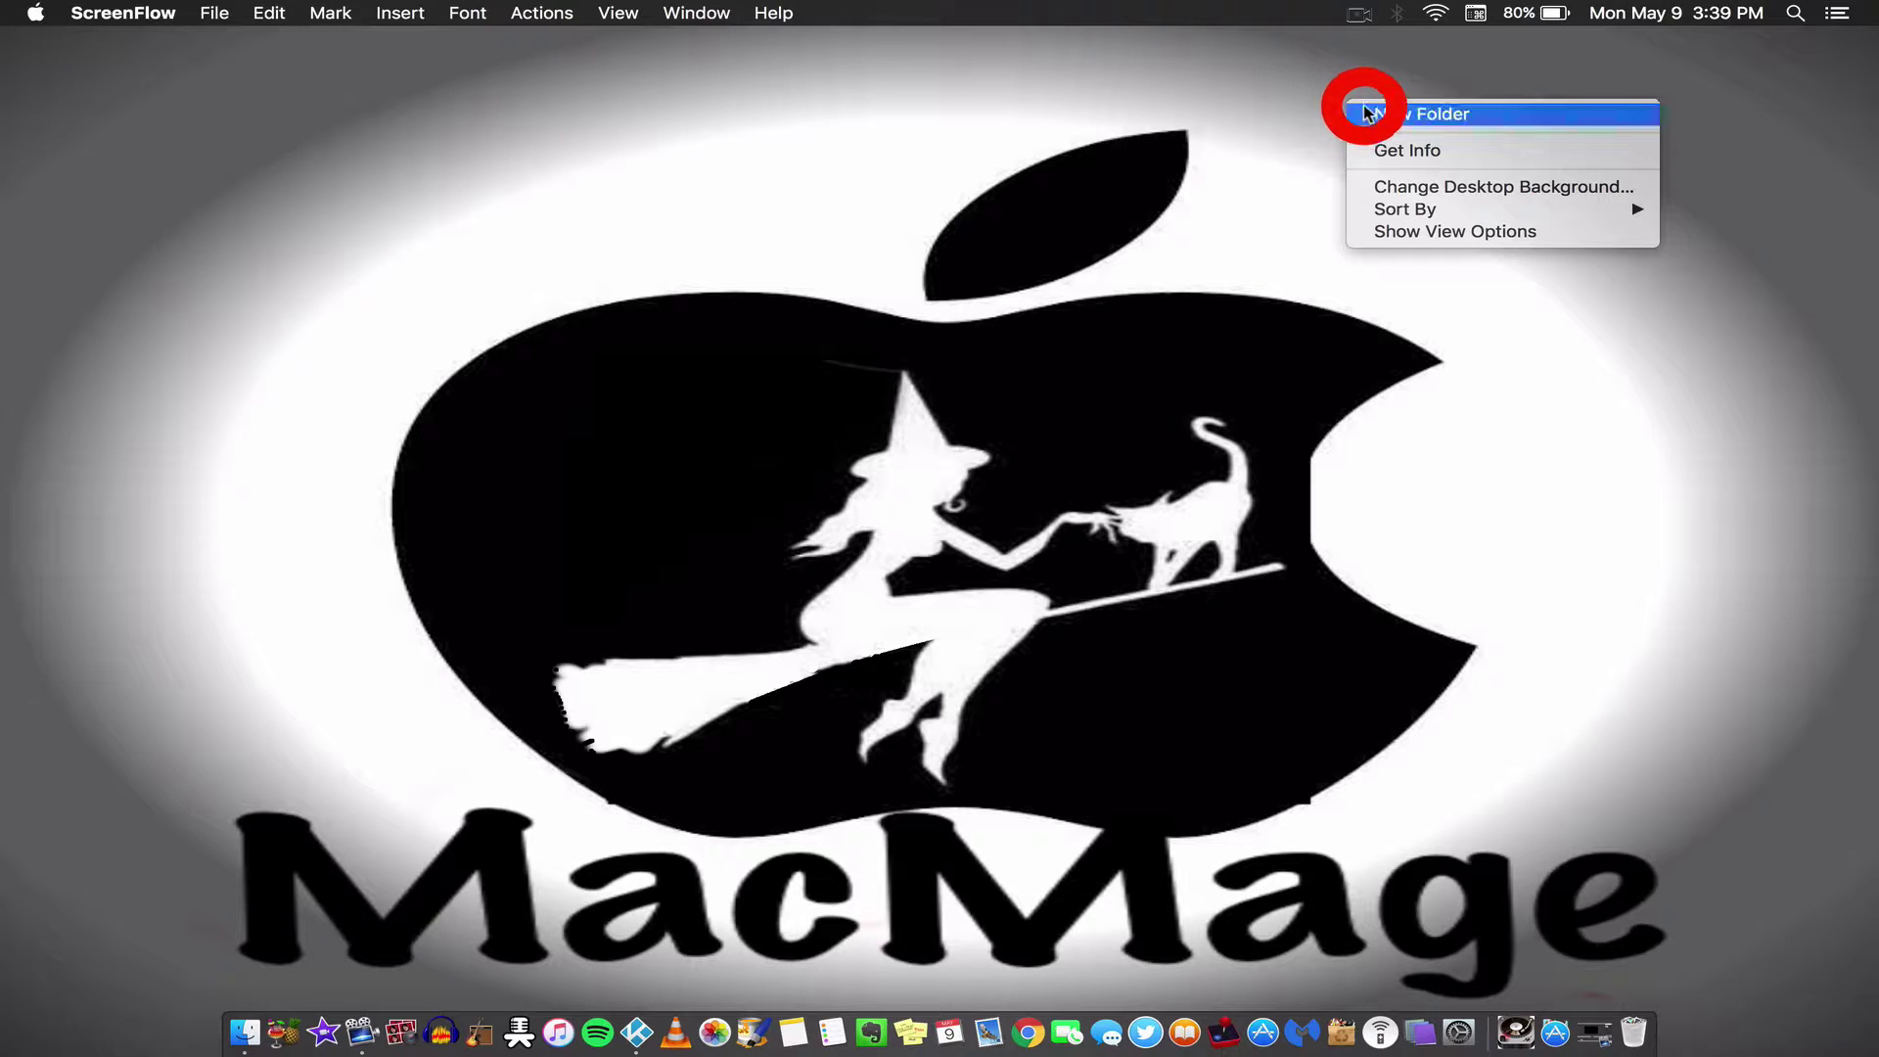
left_click(1371, 114)
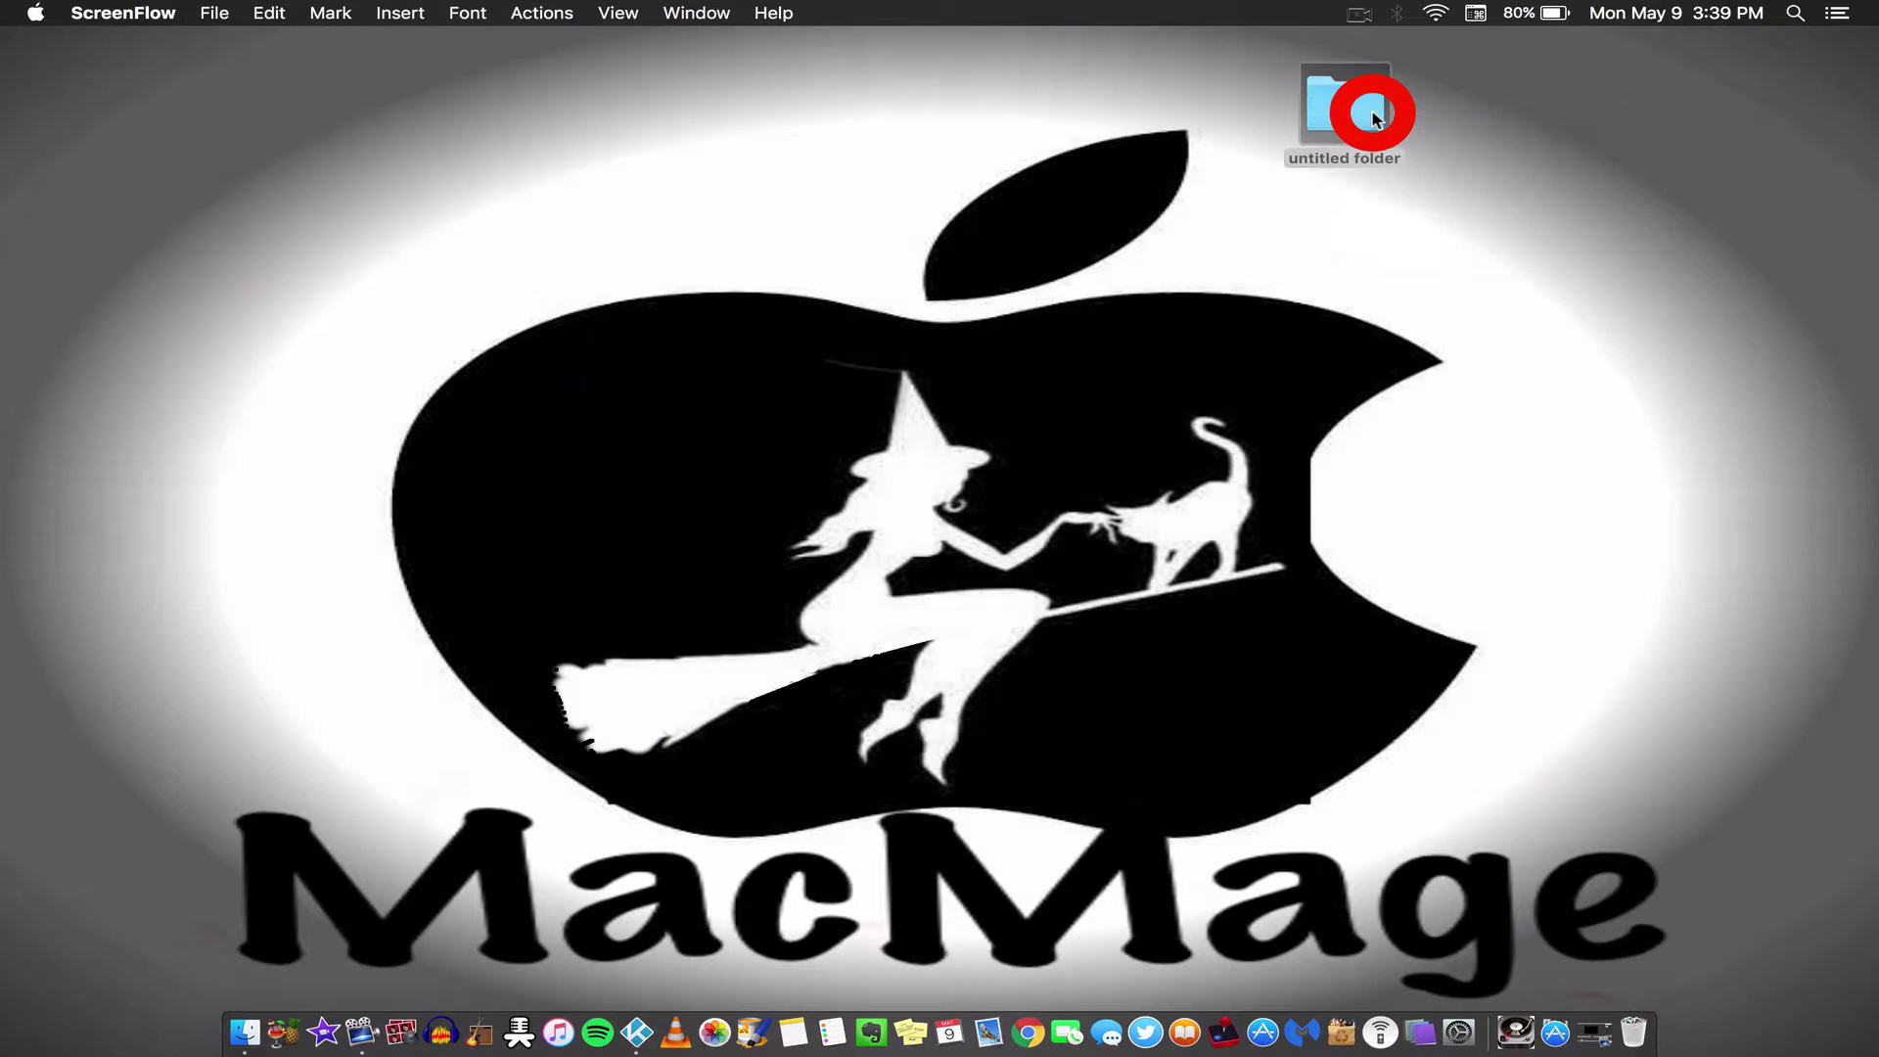
left_click(1325, 151)
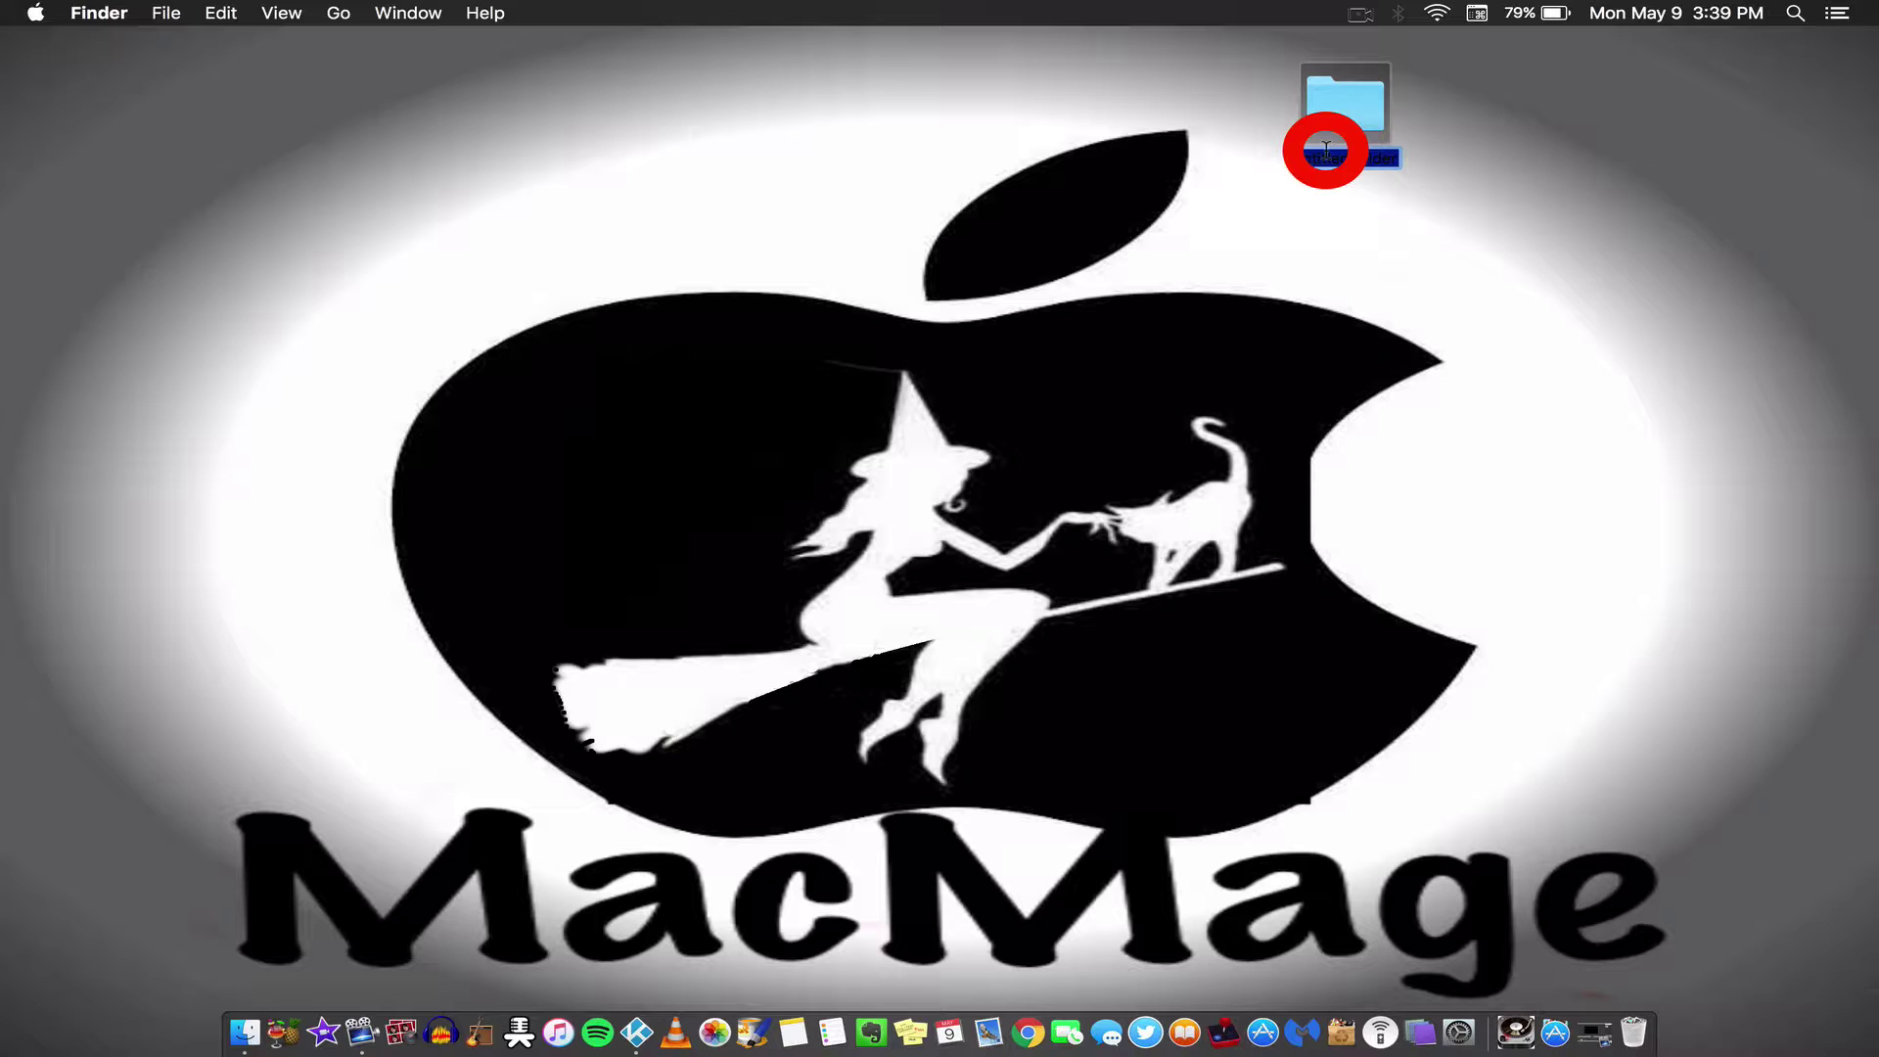
key("BackSpace")
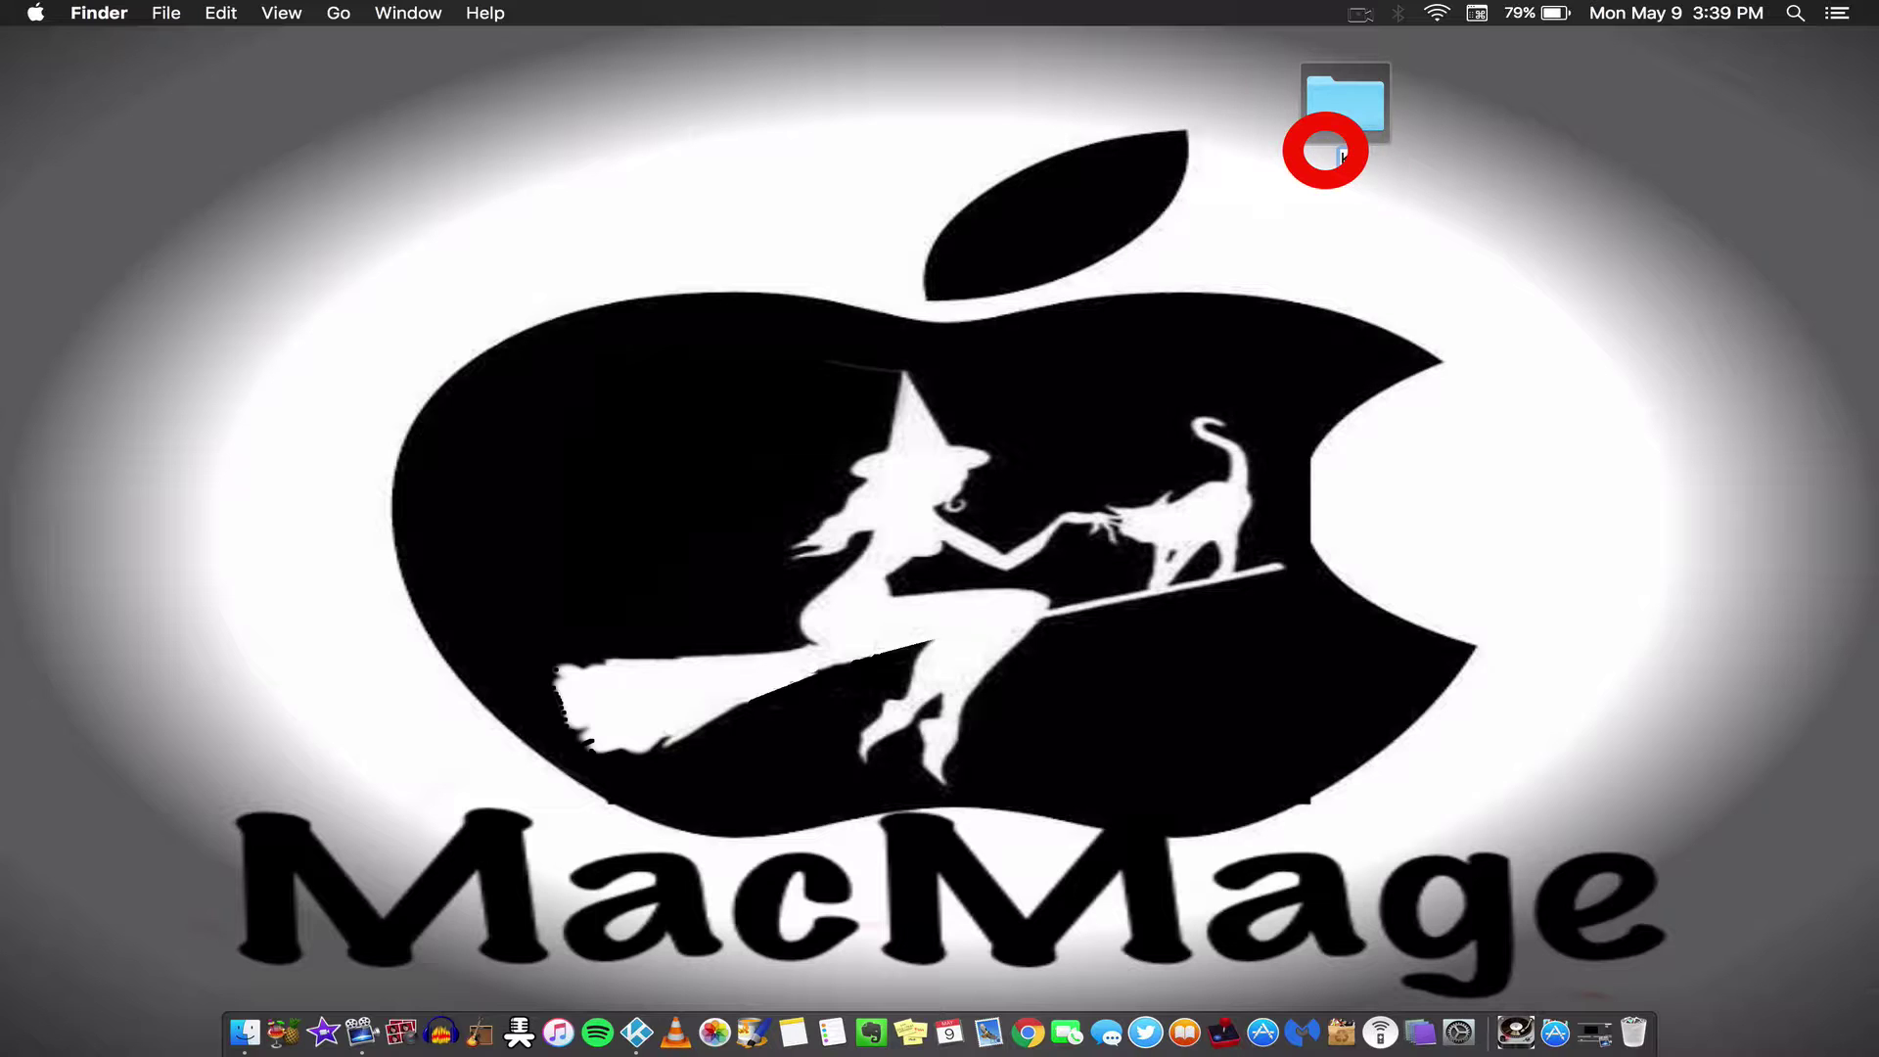
type("kaleidoscope")
key("Return")
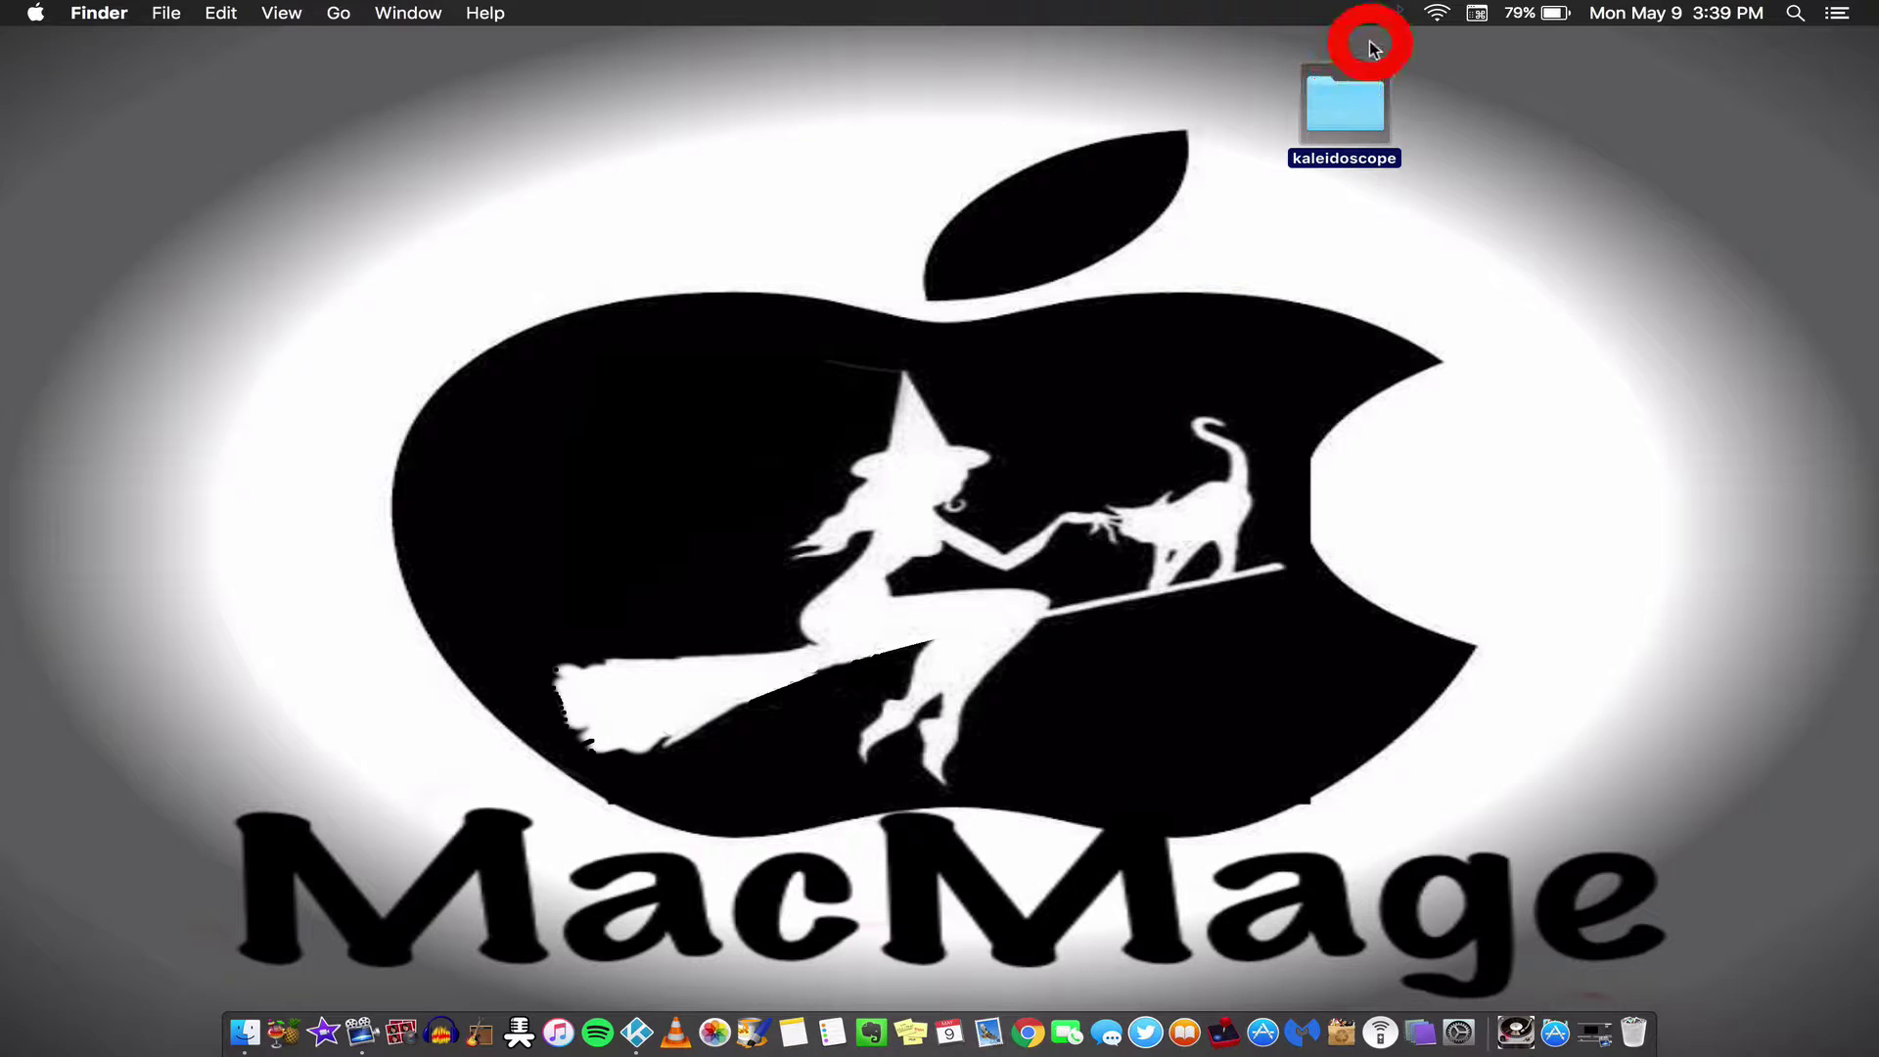
left_click_drag(1339, 106, 1771, 106)
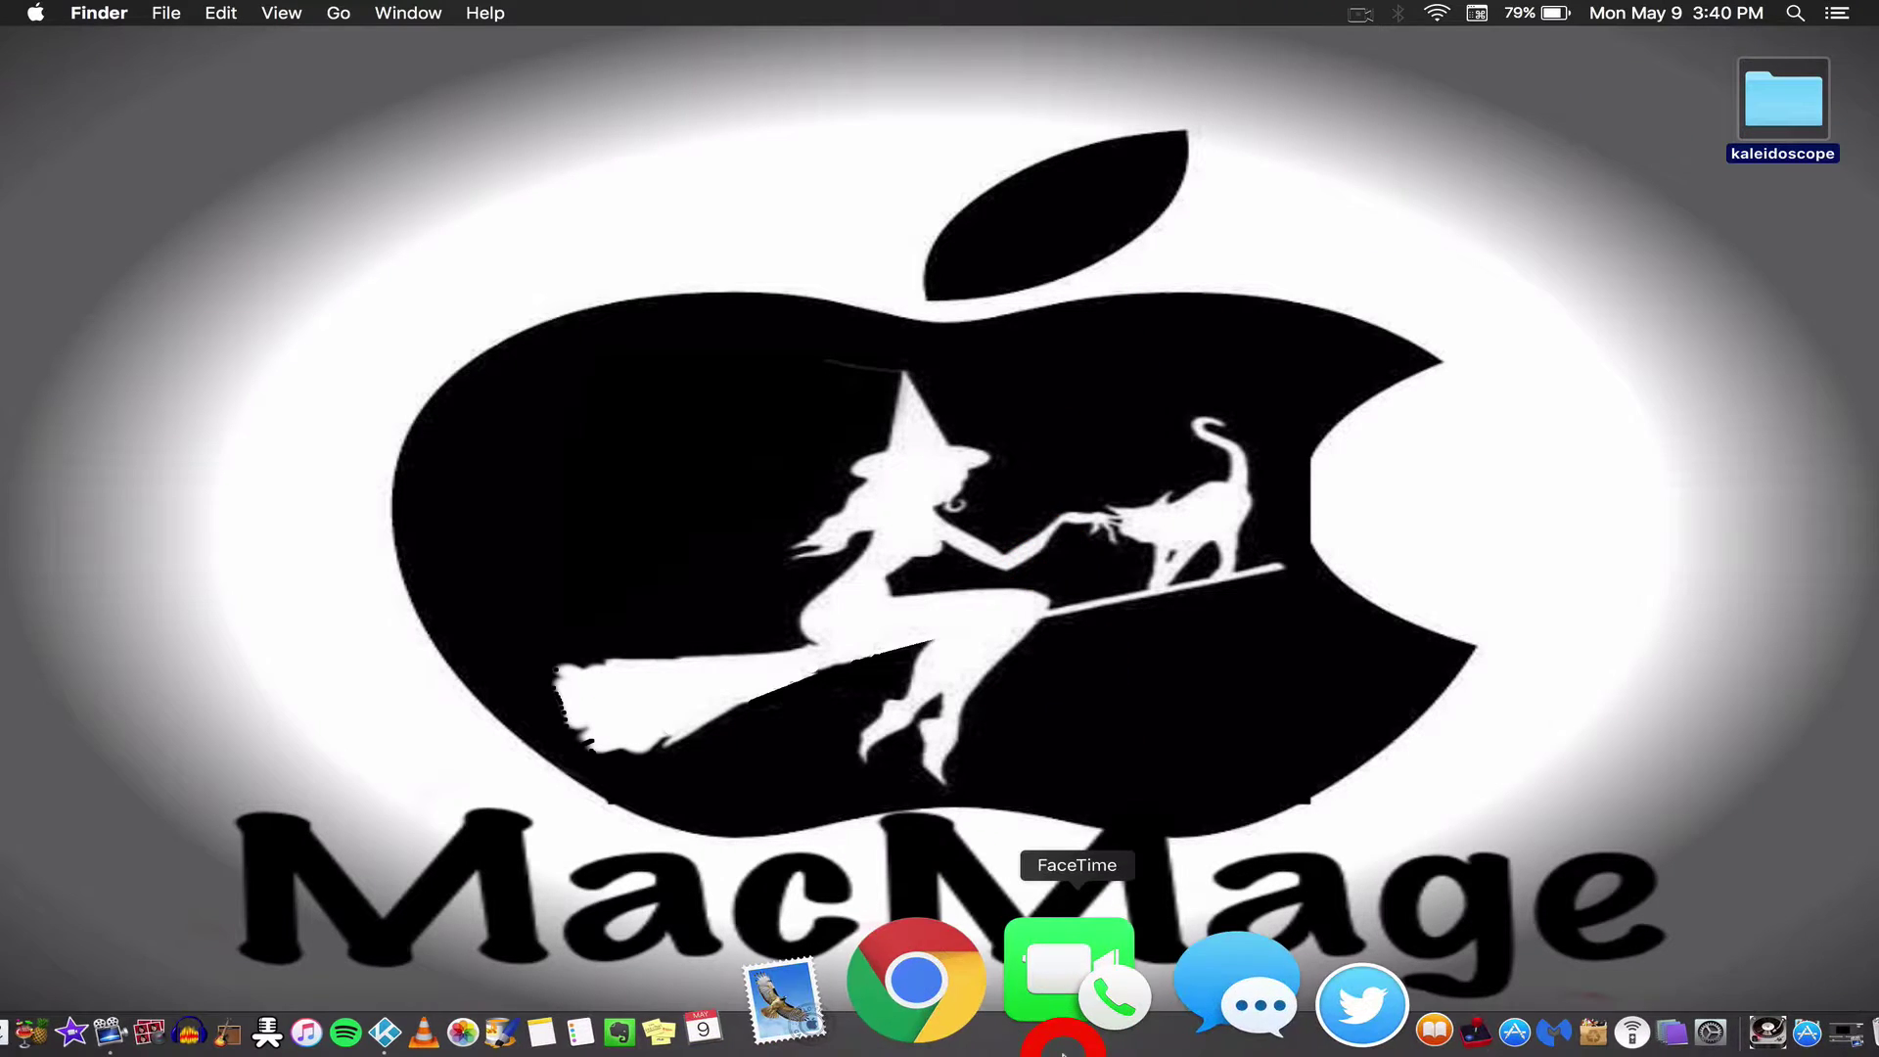
- Launch Chrome and search Google for 'kaleidoscope 2880x1800'
left_click(1018, 1023)
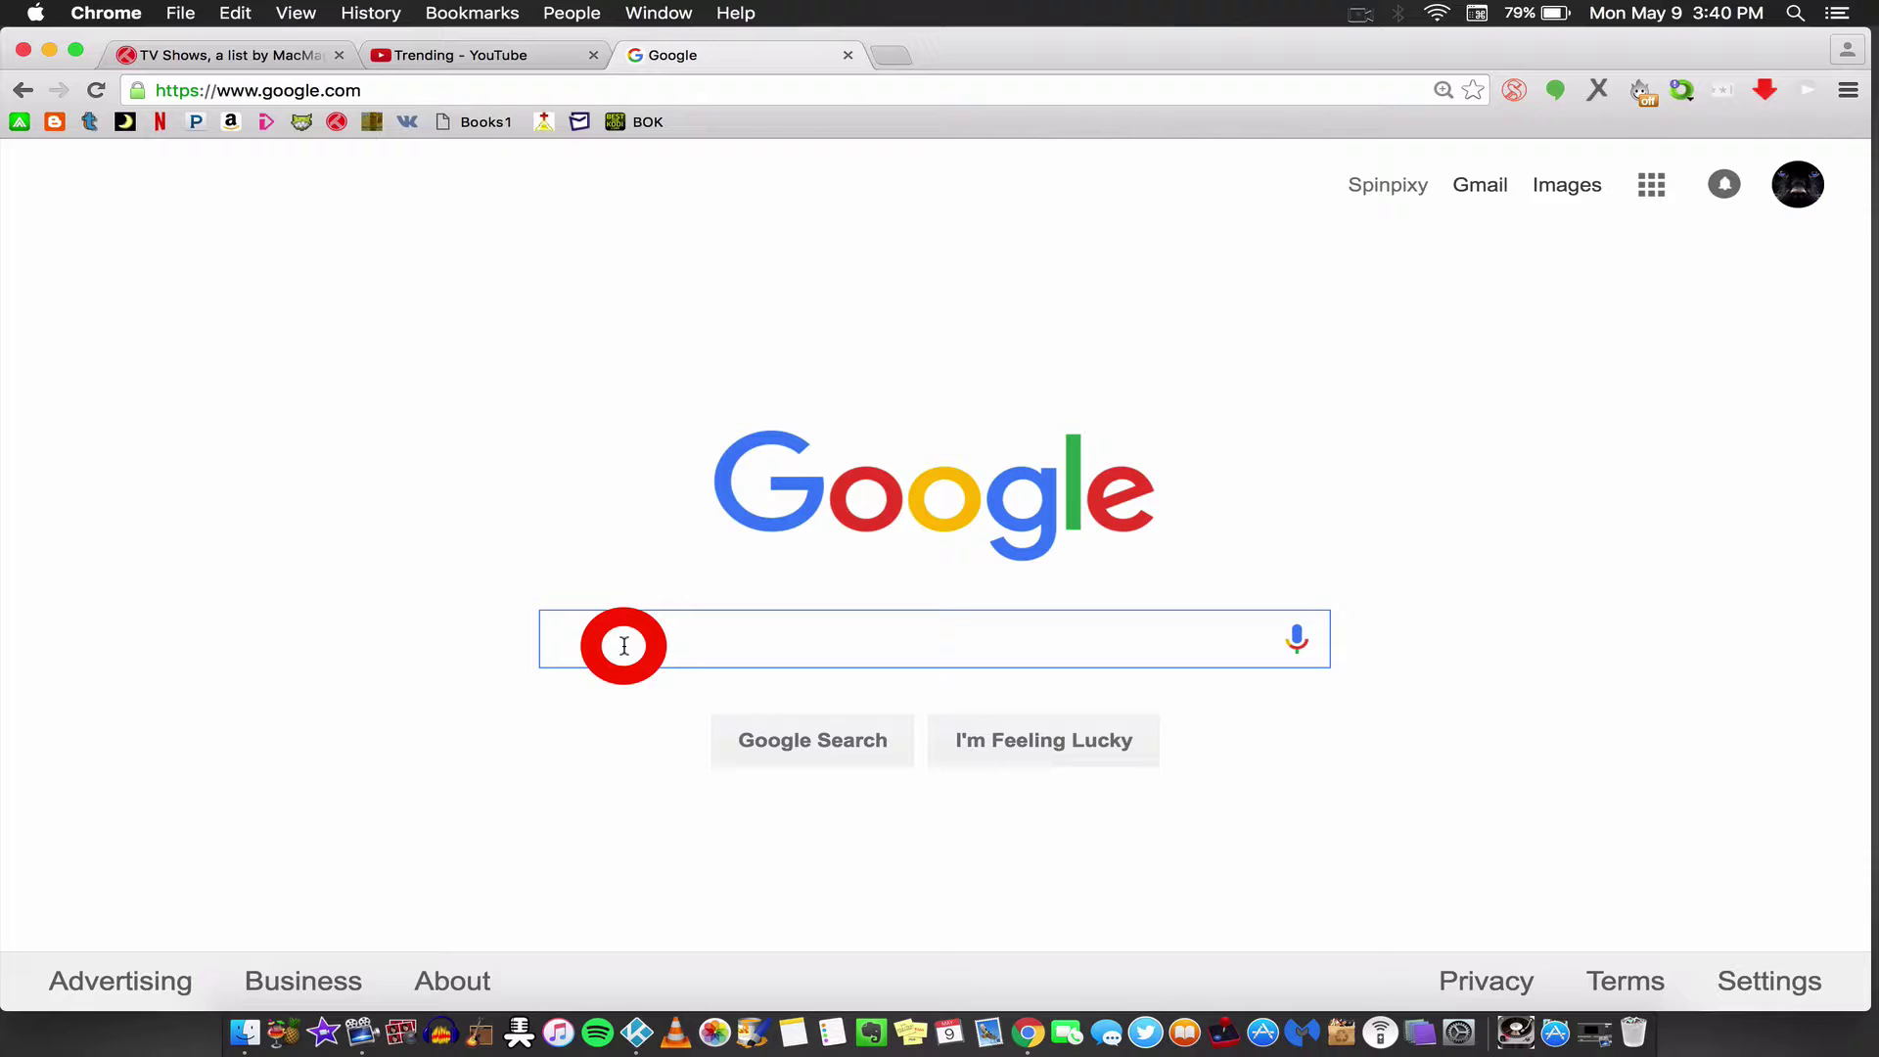
type("kaleidoscope 2880x1800")
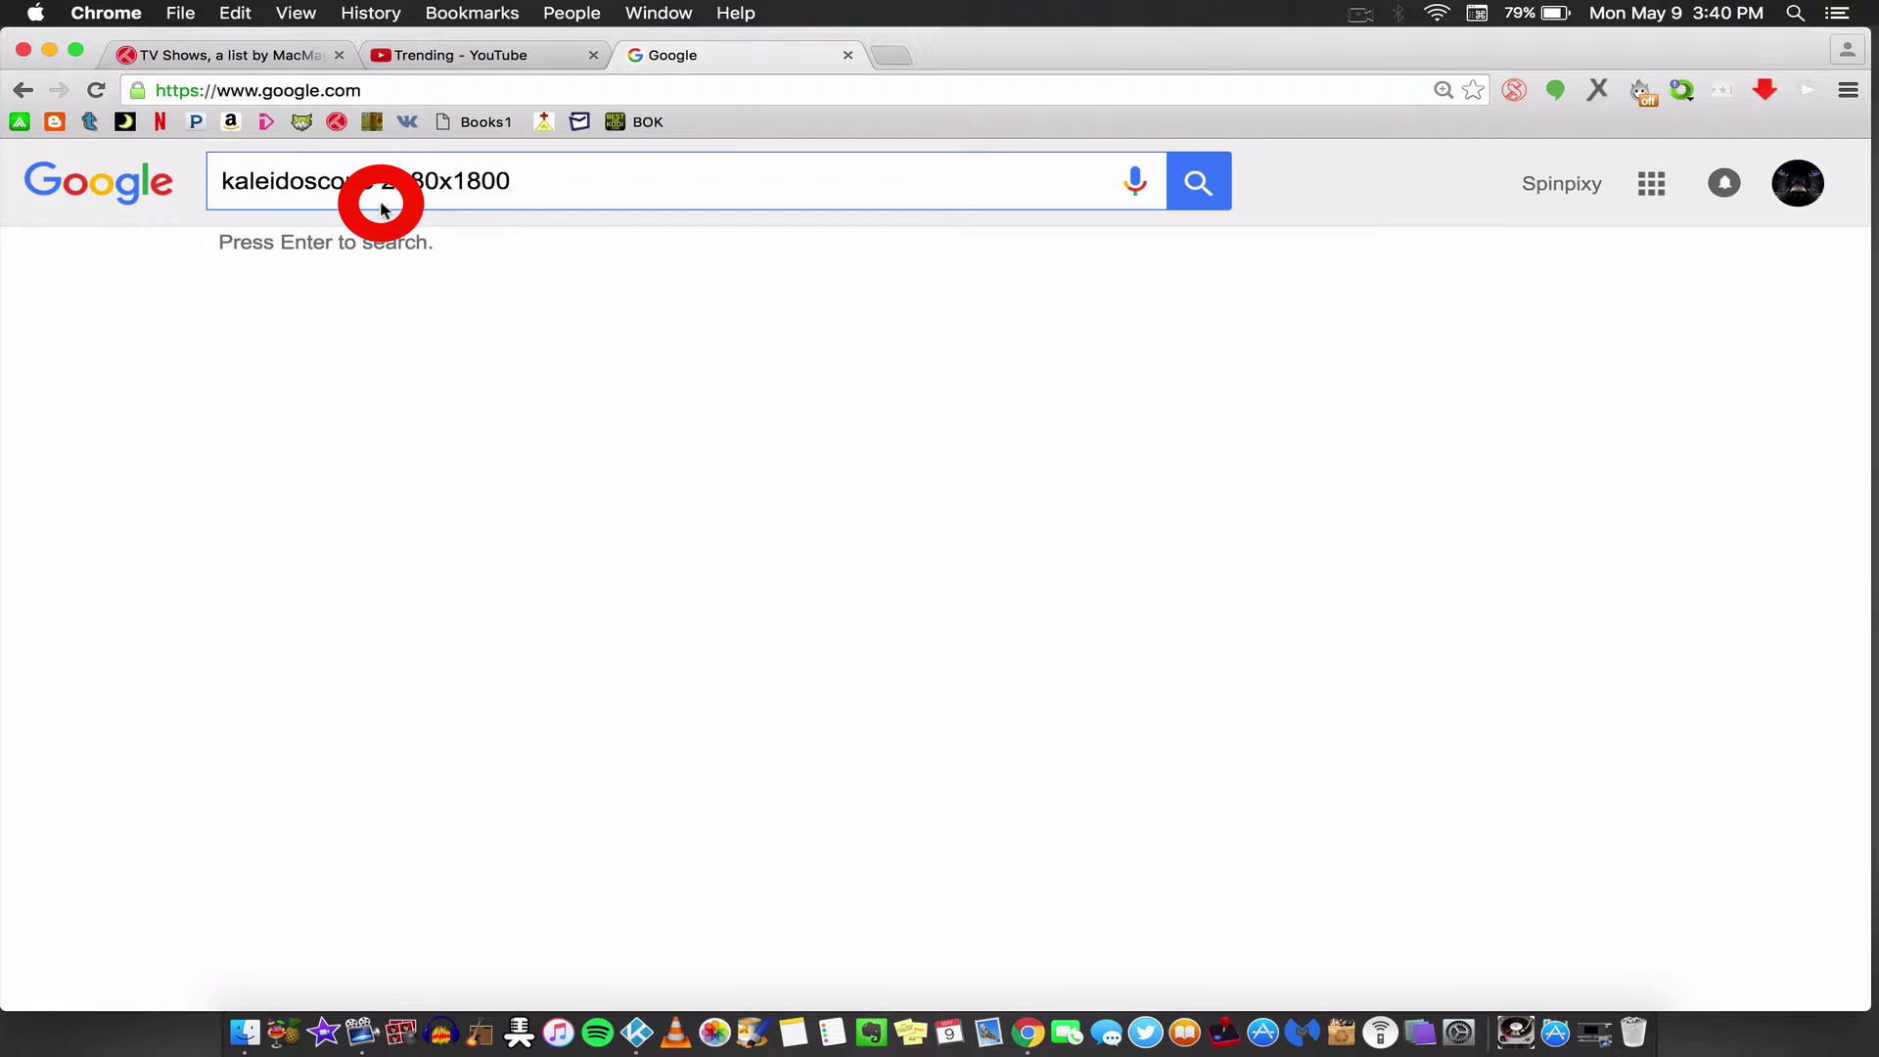
key("Return")
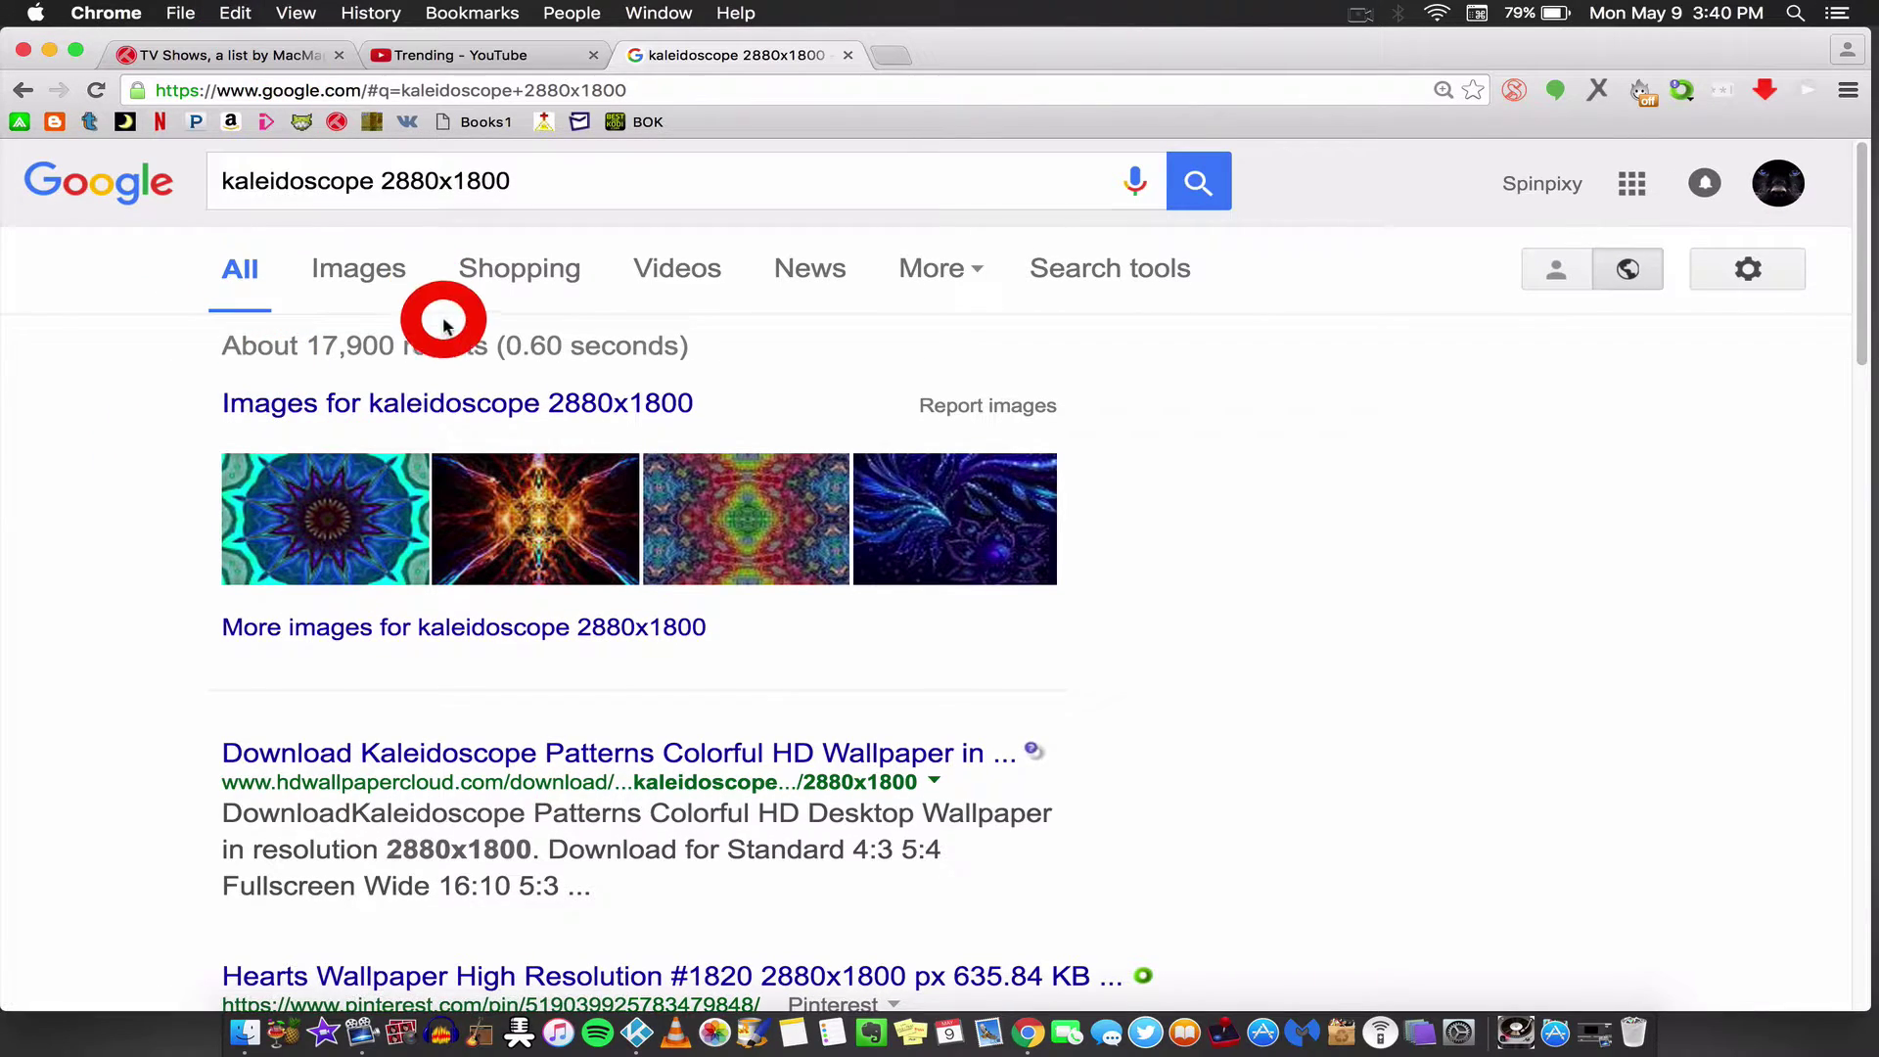
- Save the first kaleidoscope image from Google Images to the Desktop
left_click(362, 271)
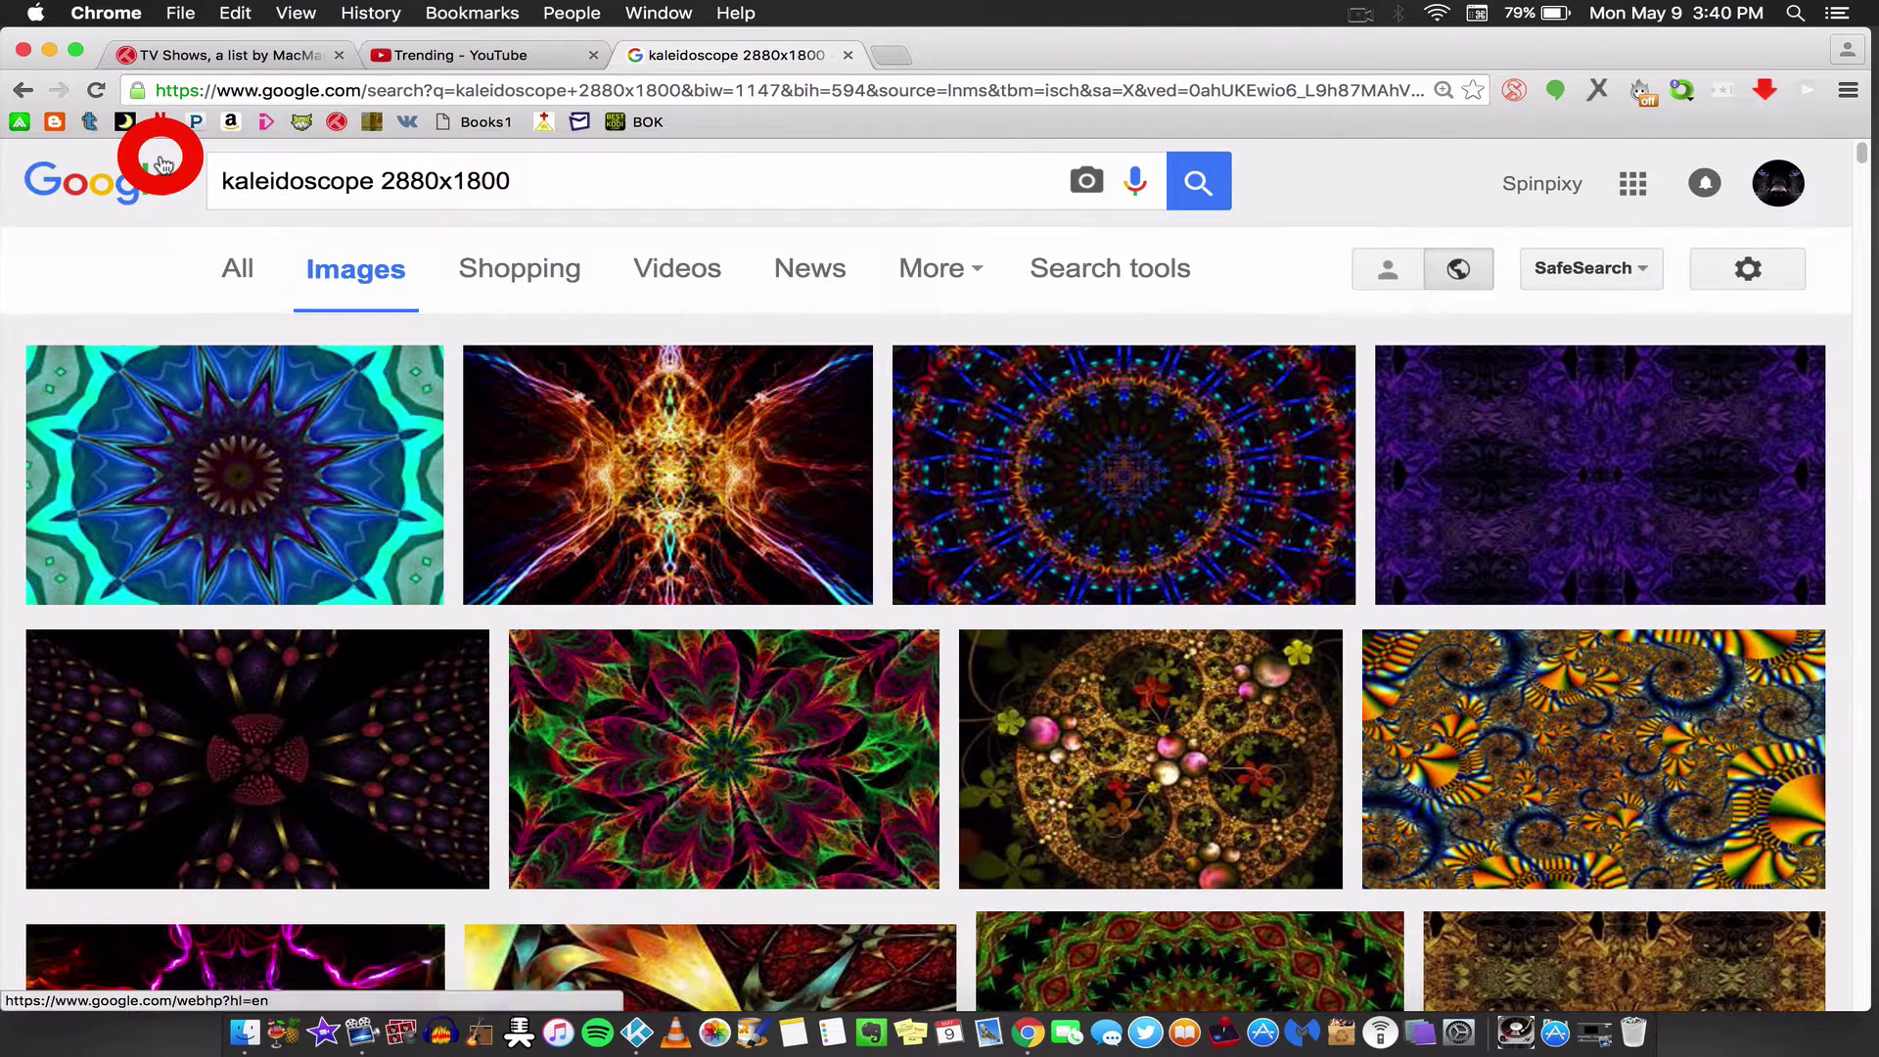
left_click(315, 481, "alt")
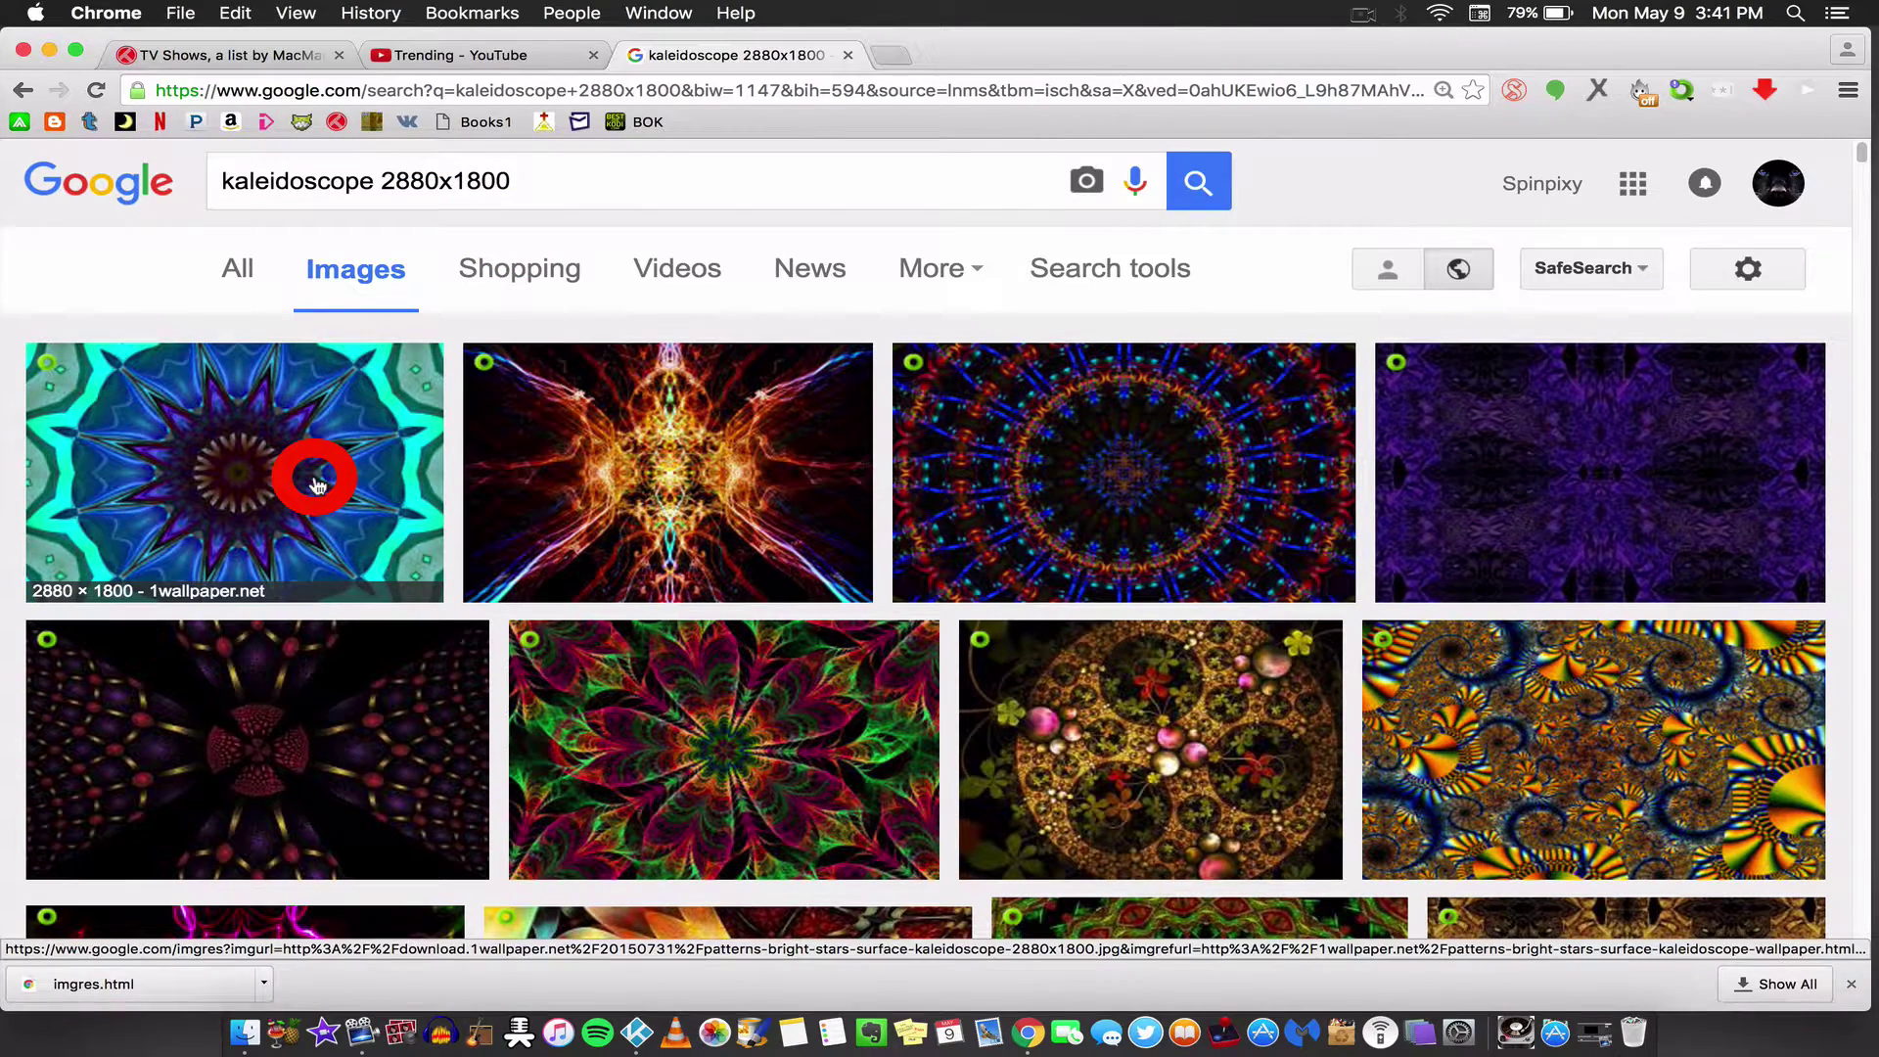
right_click(315, 482)
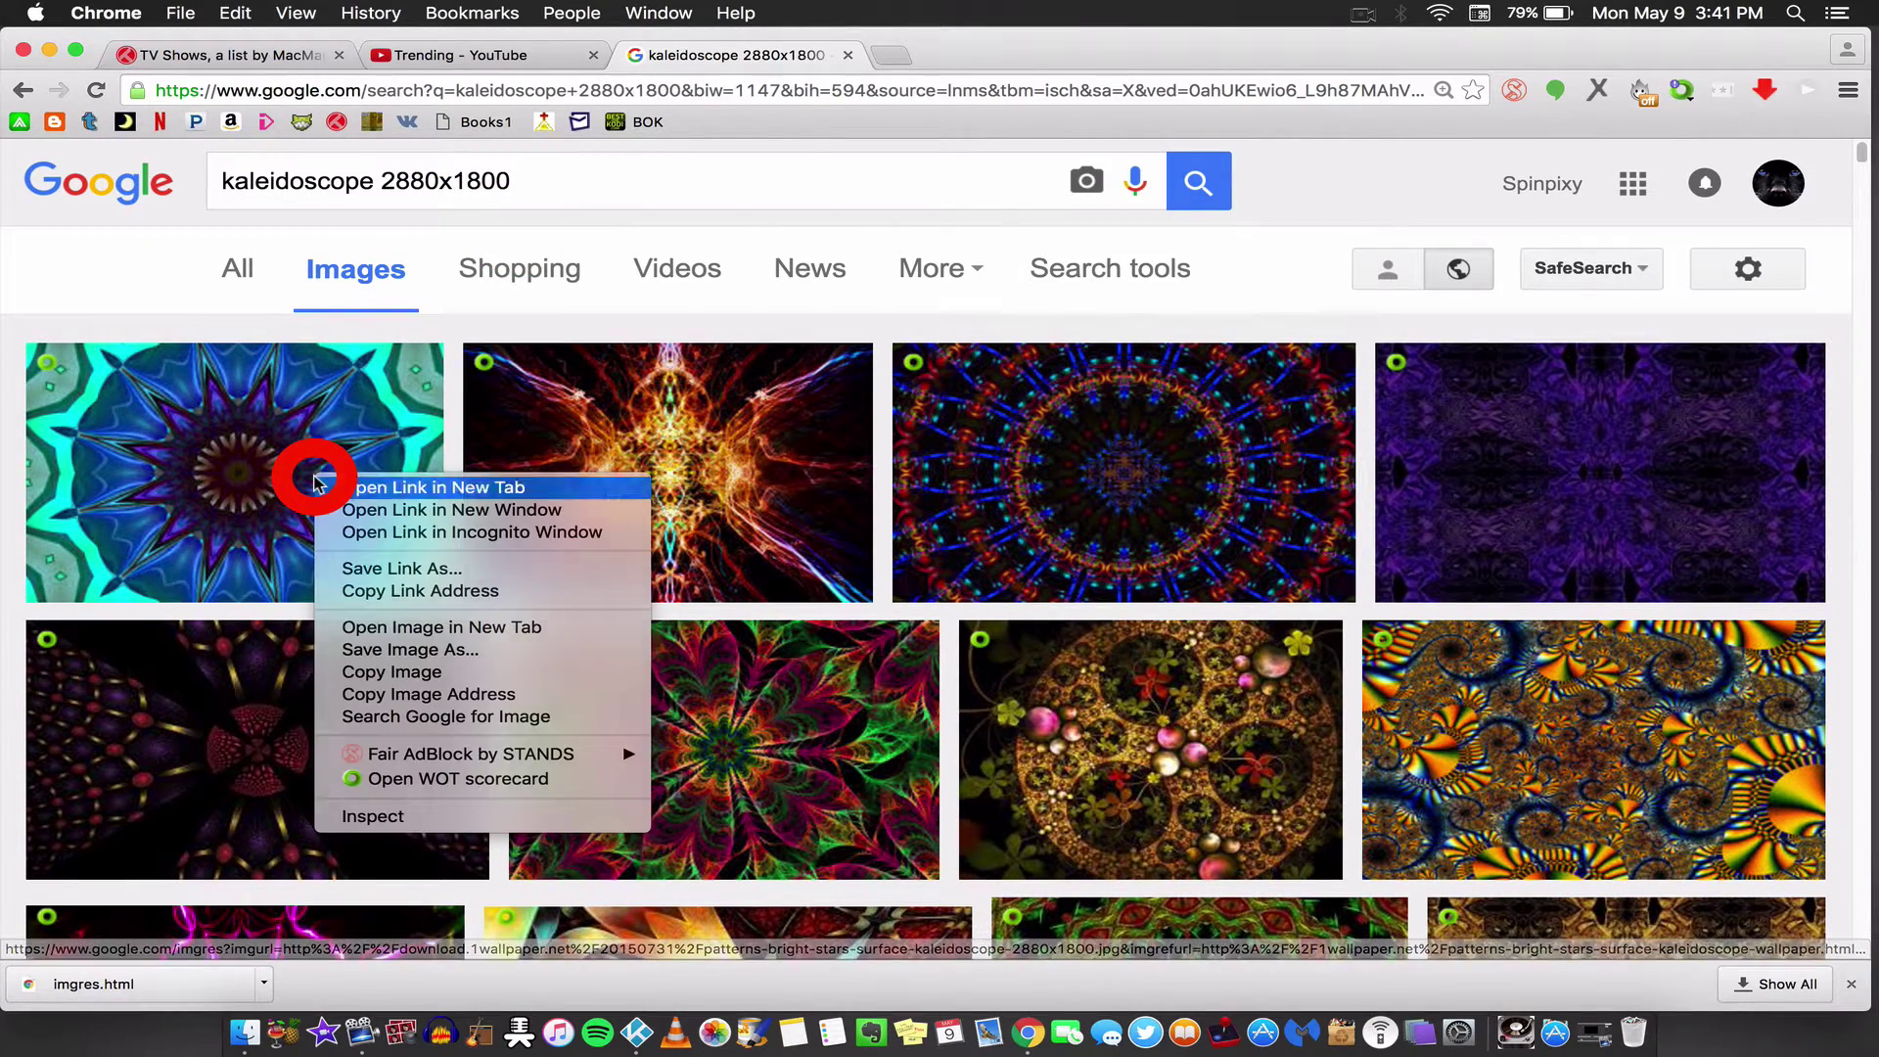
left_click(353, 486)
right_click(311, 480)
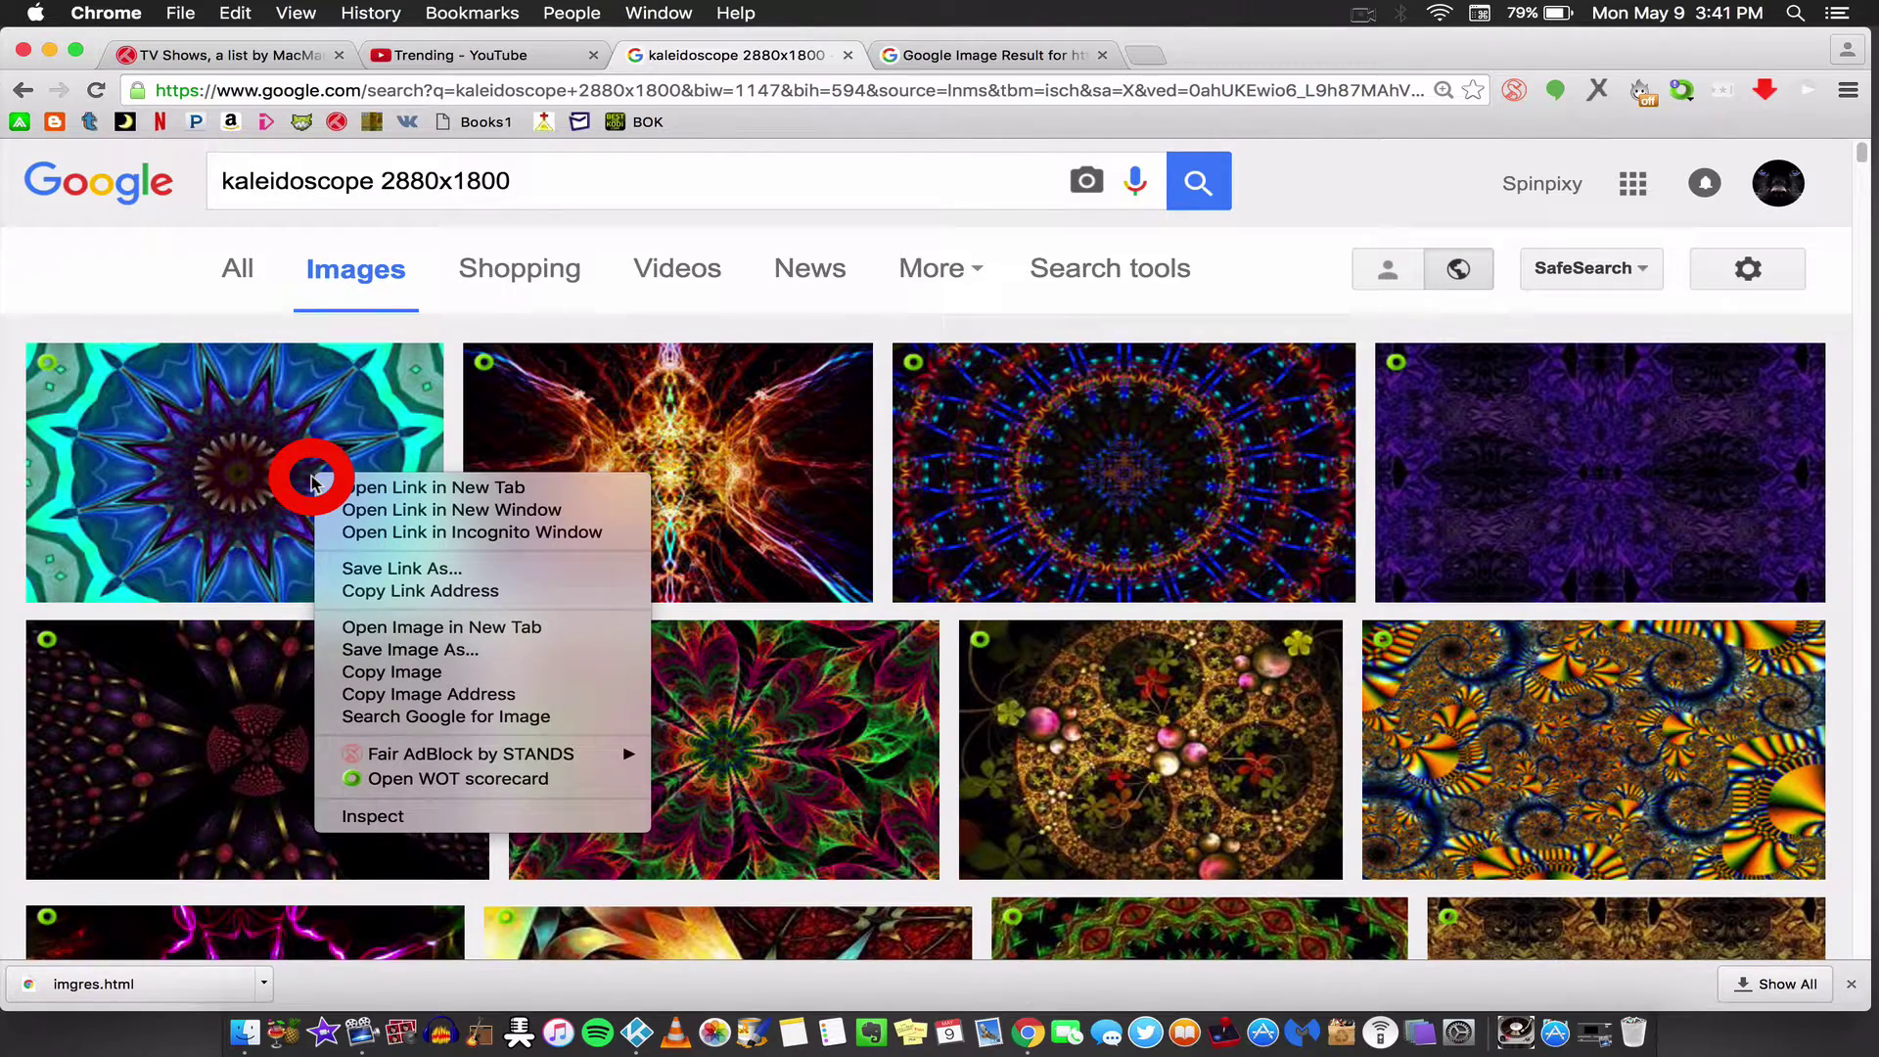
left_click(418, 650)
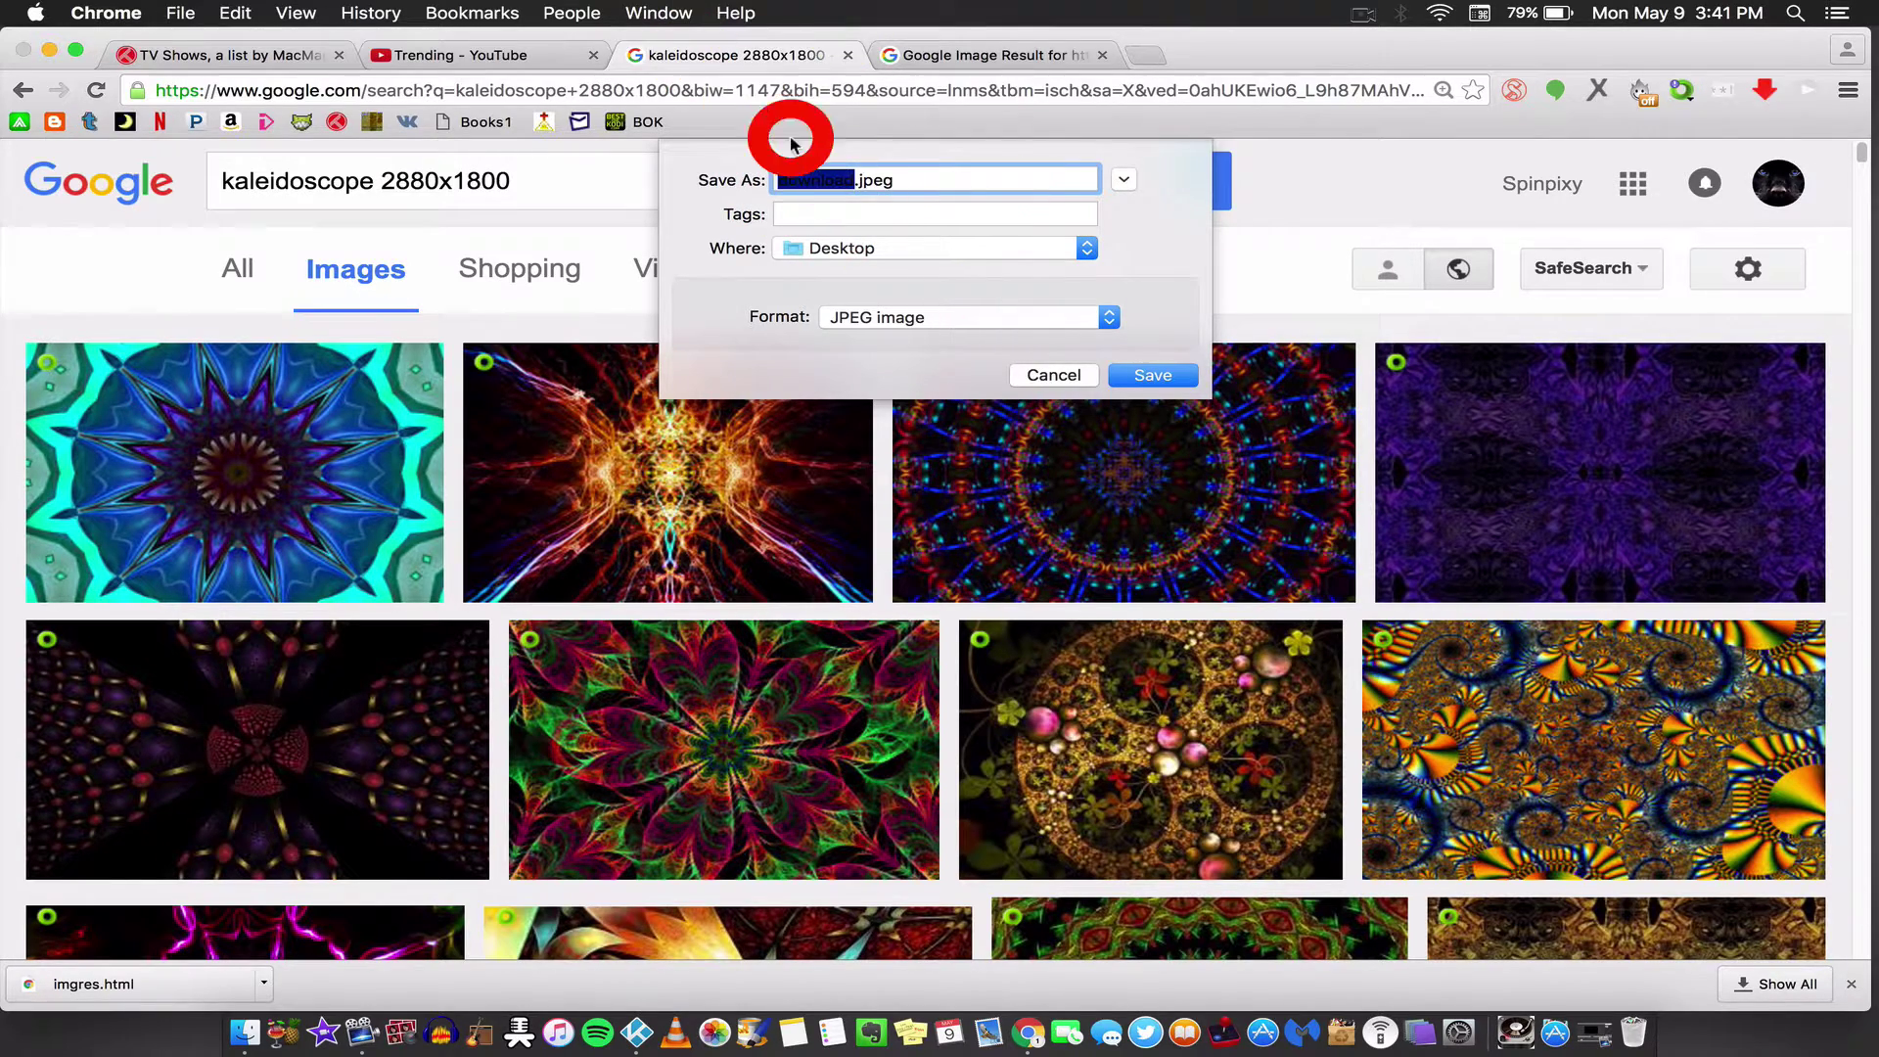
left_click(892, 254)
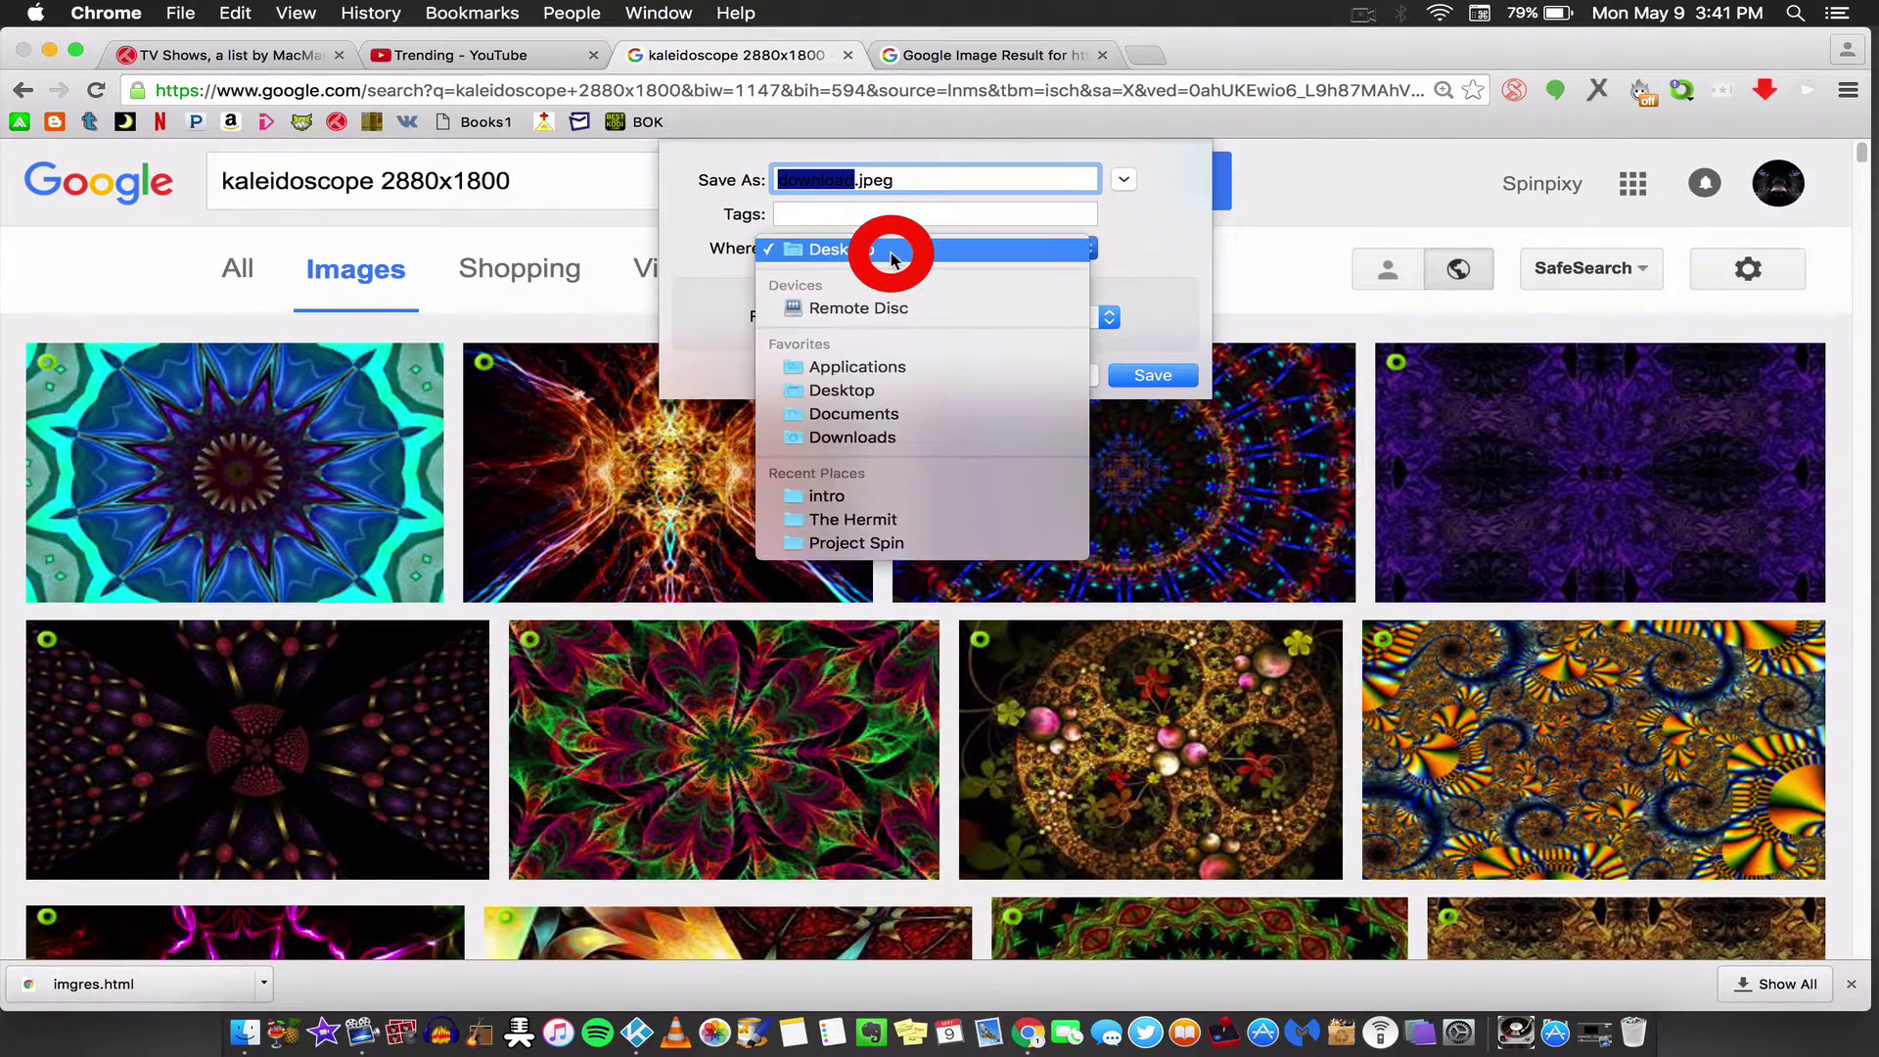
left_click(892, 255)
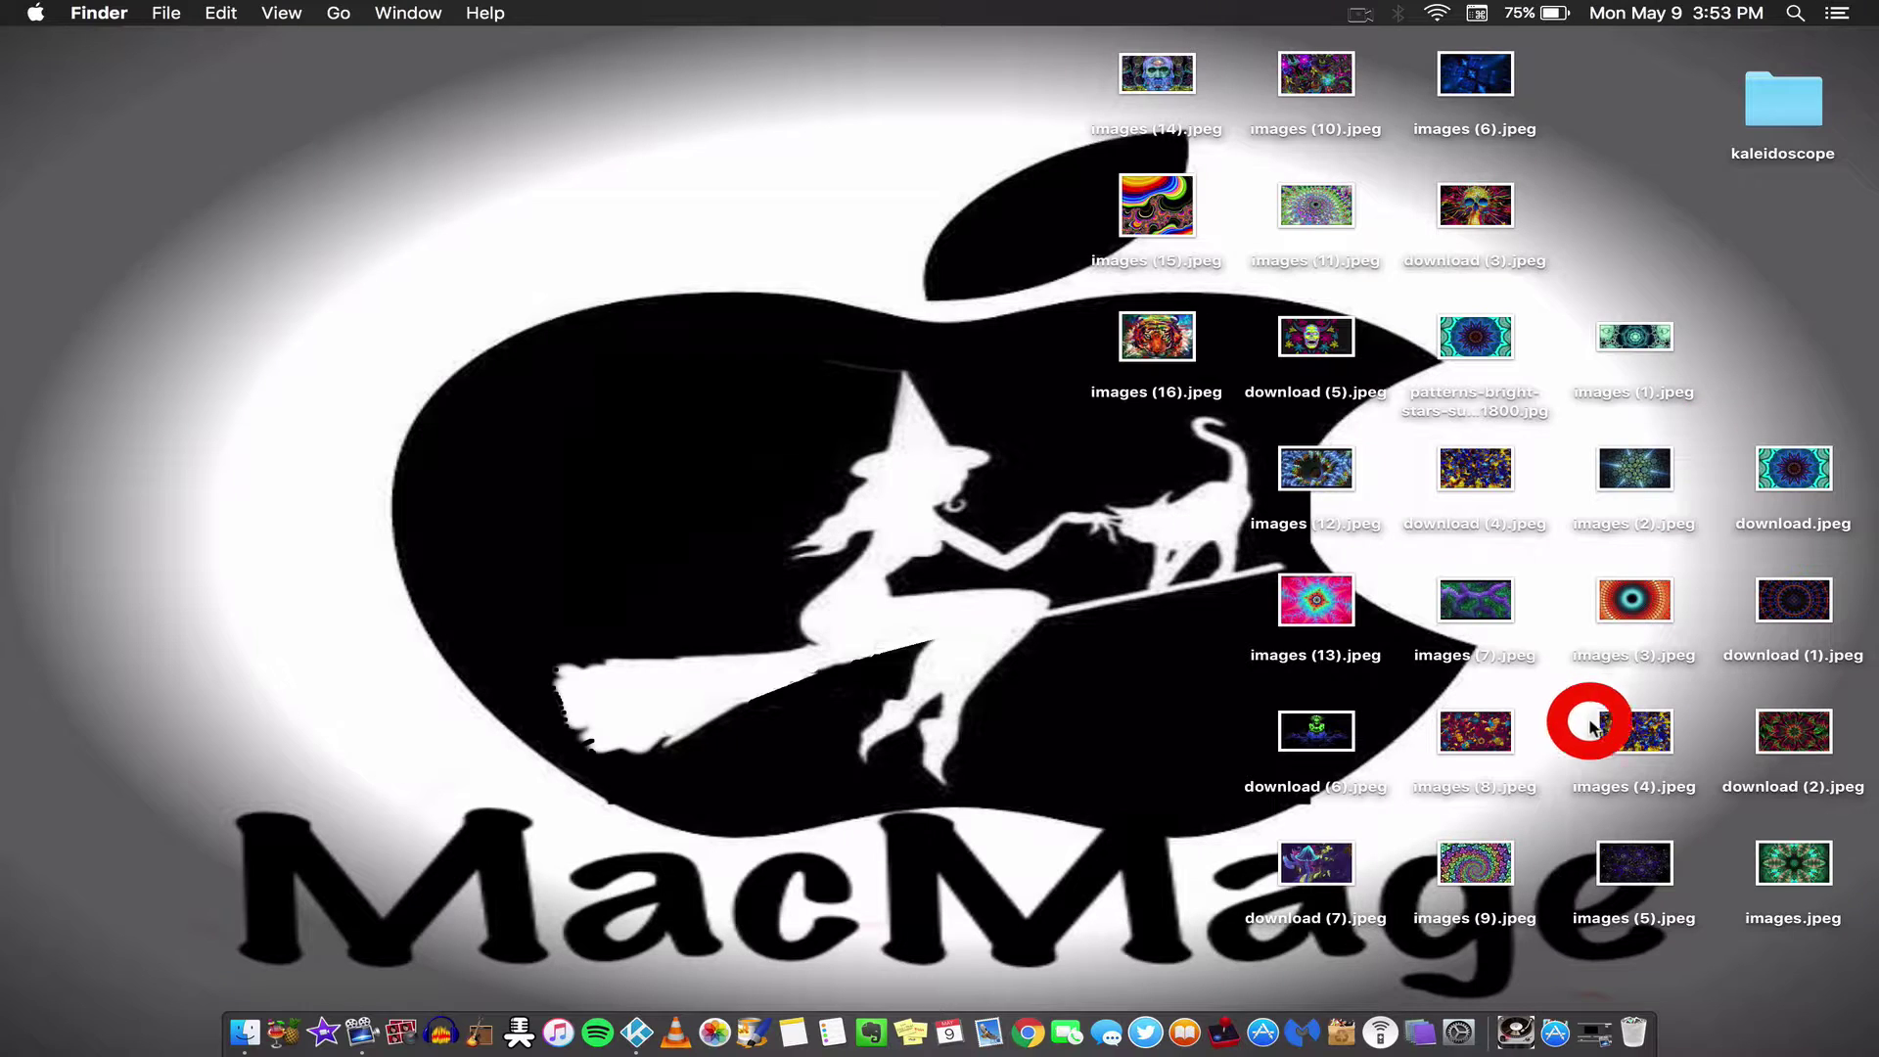
- Move the selected desktop images into the kaleidoscope folder, then select the remaining three
left_click_drag(1821, 979, 1220, 187)
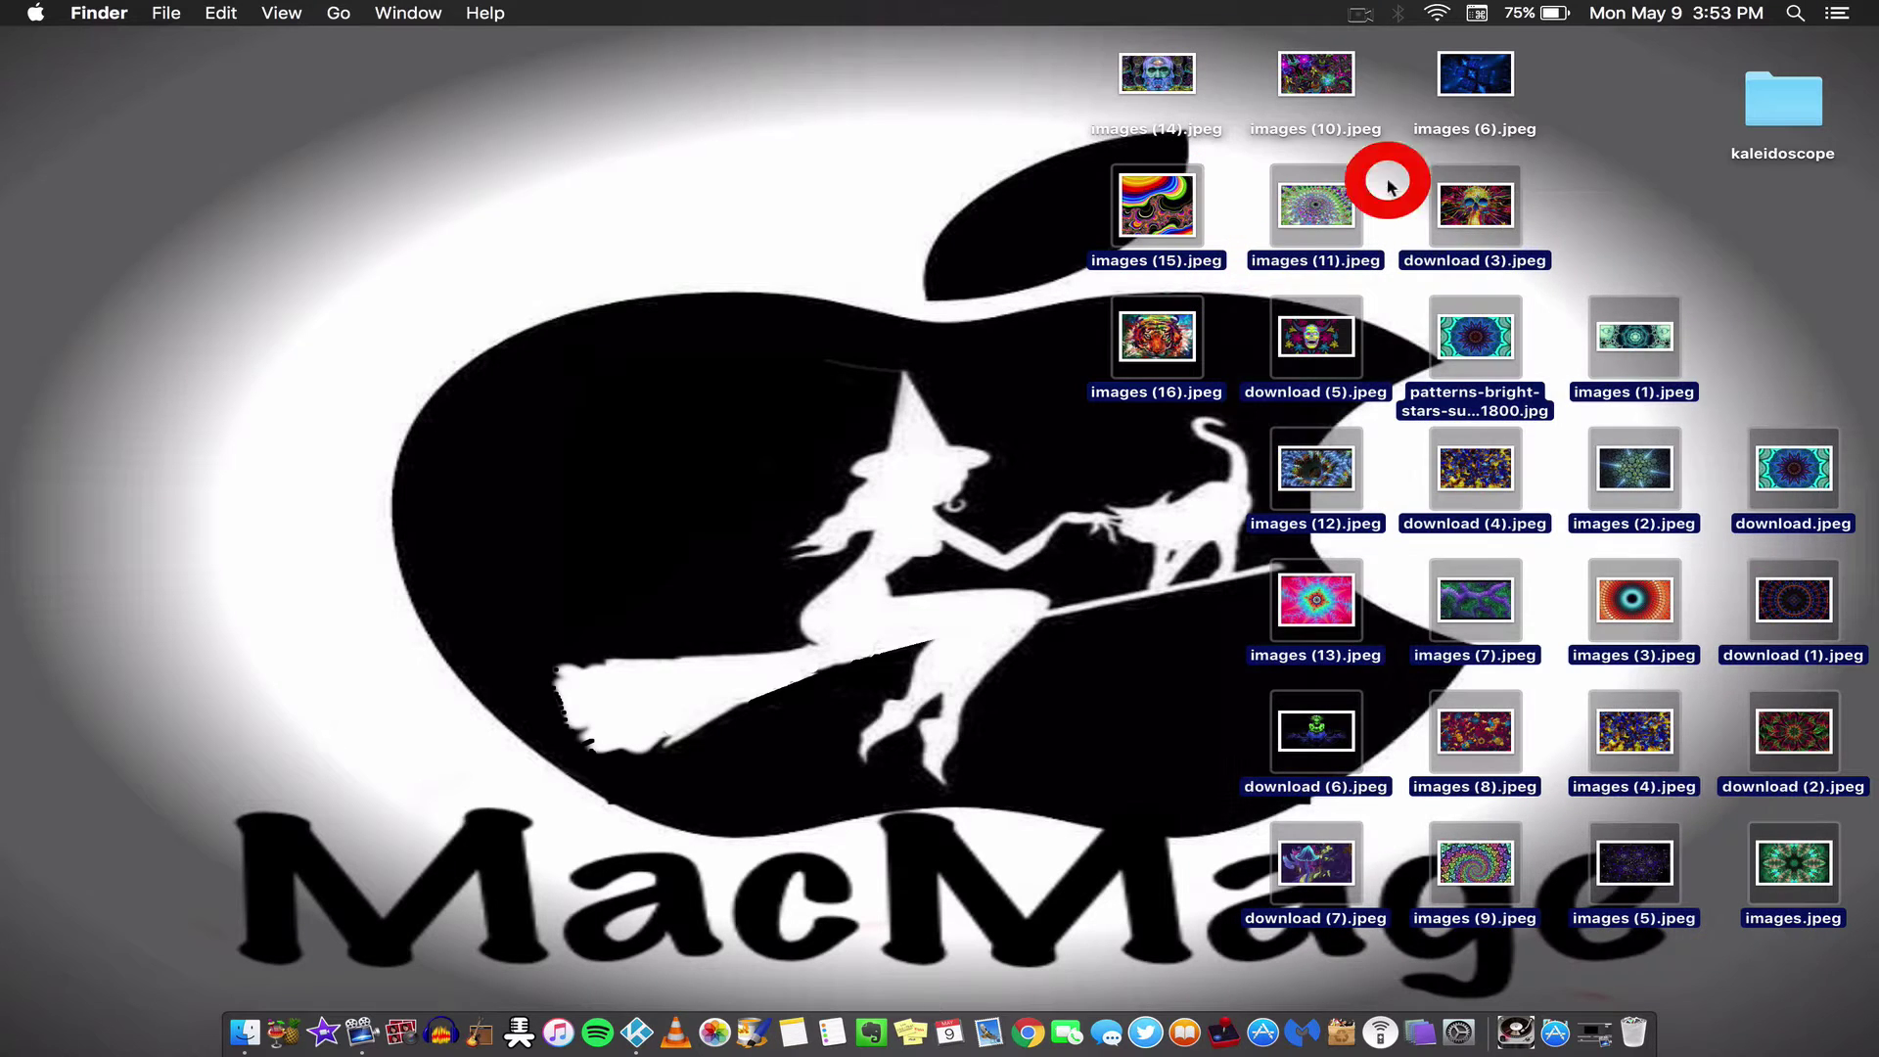
left_click_drag(1511, 188, 1807, 93)
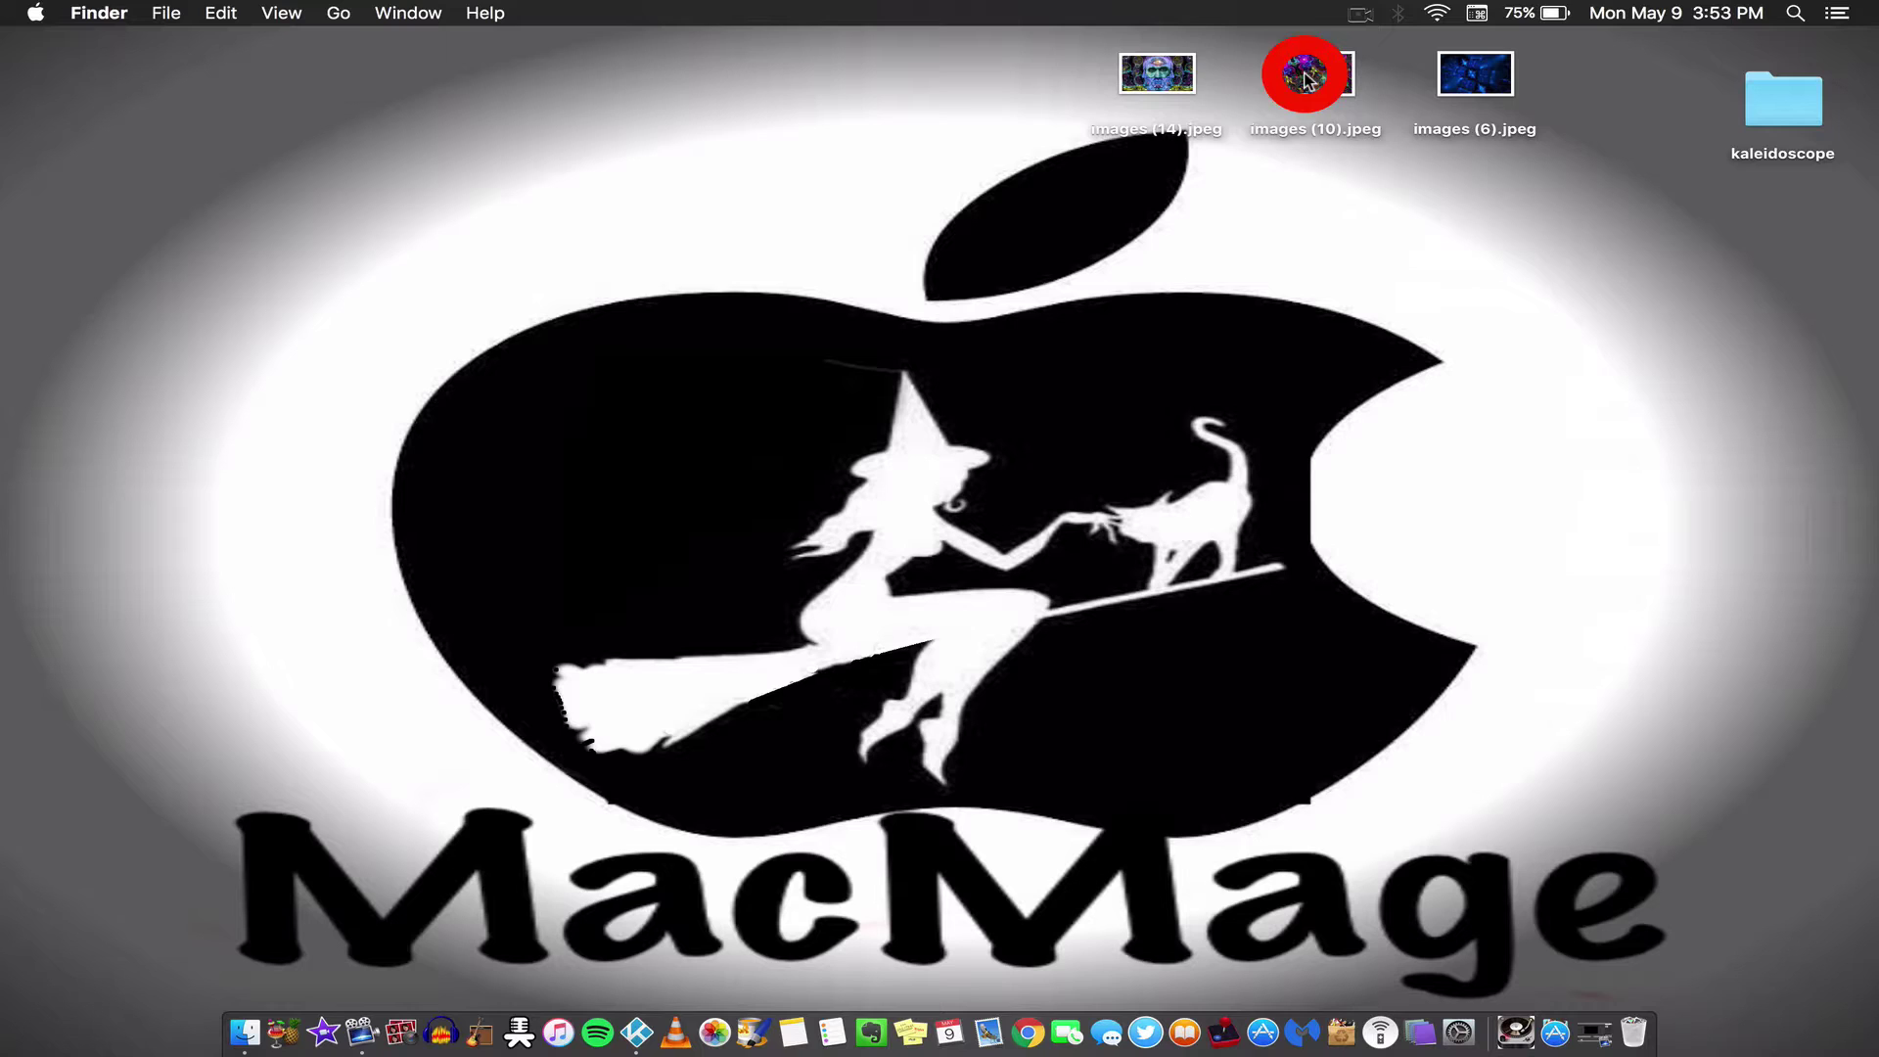
left_click_drag(1036, 80, 1774, 105)
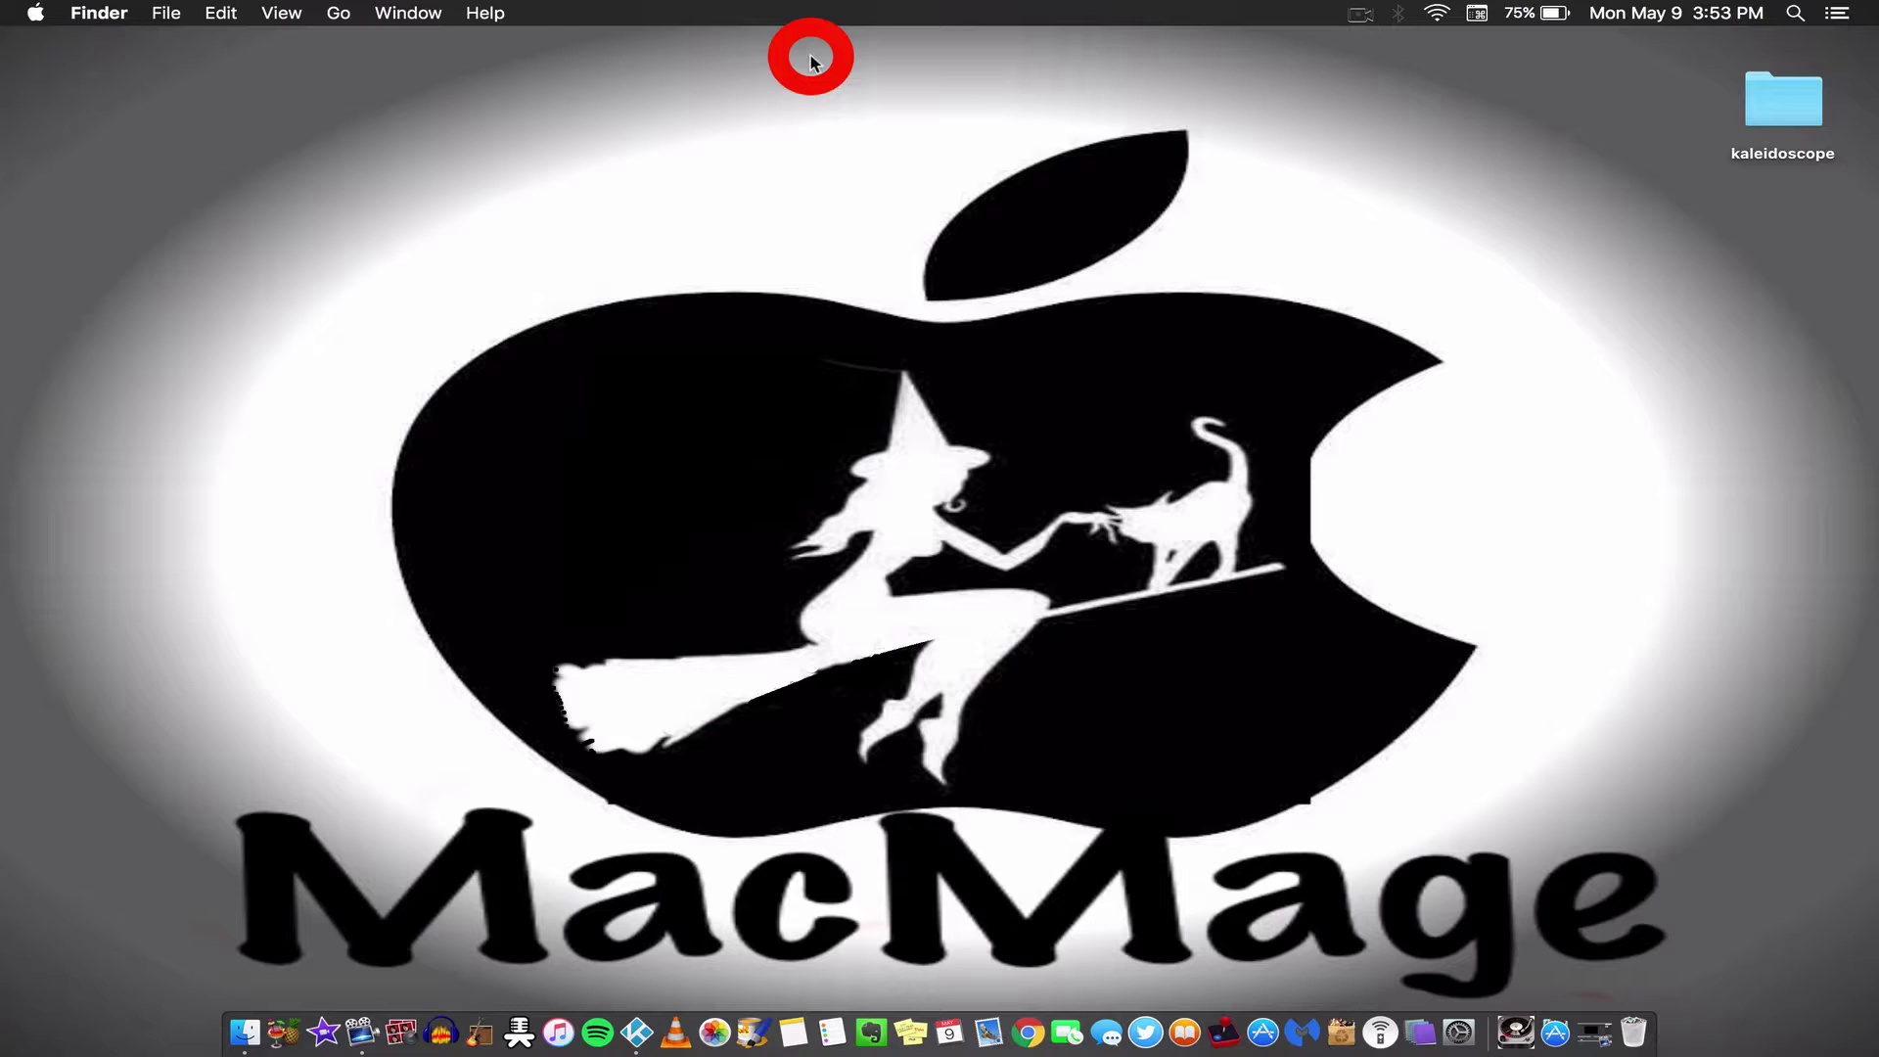
- Browse from Computer through Macintosh HD, Library and Screen Savers into Default Collections
left_click(332, 11)
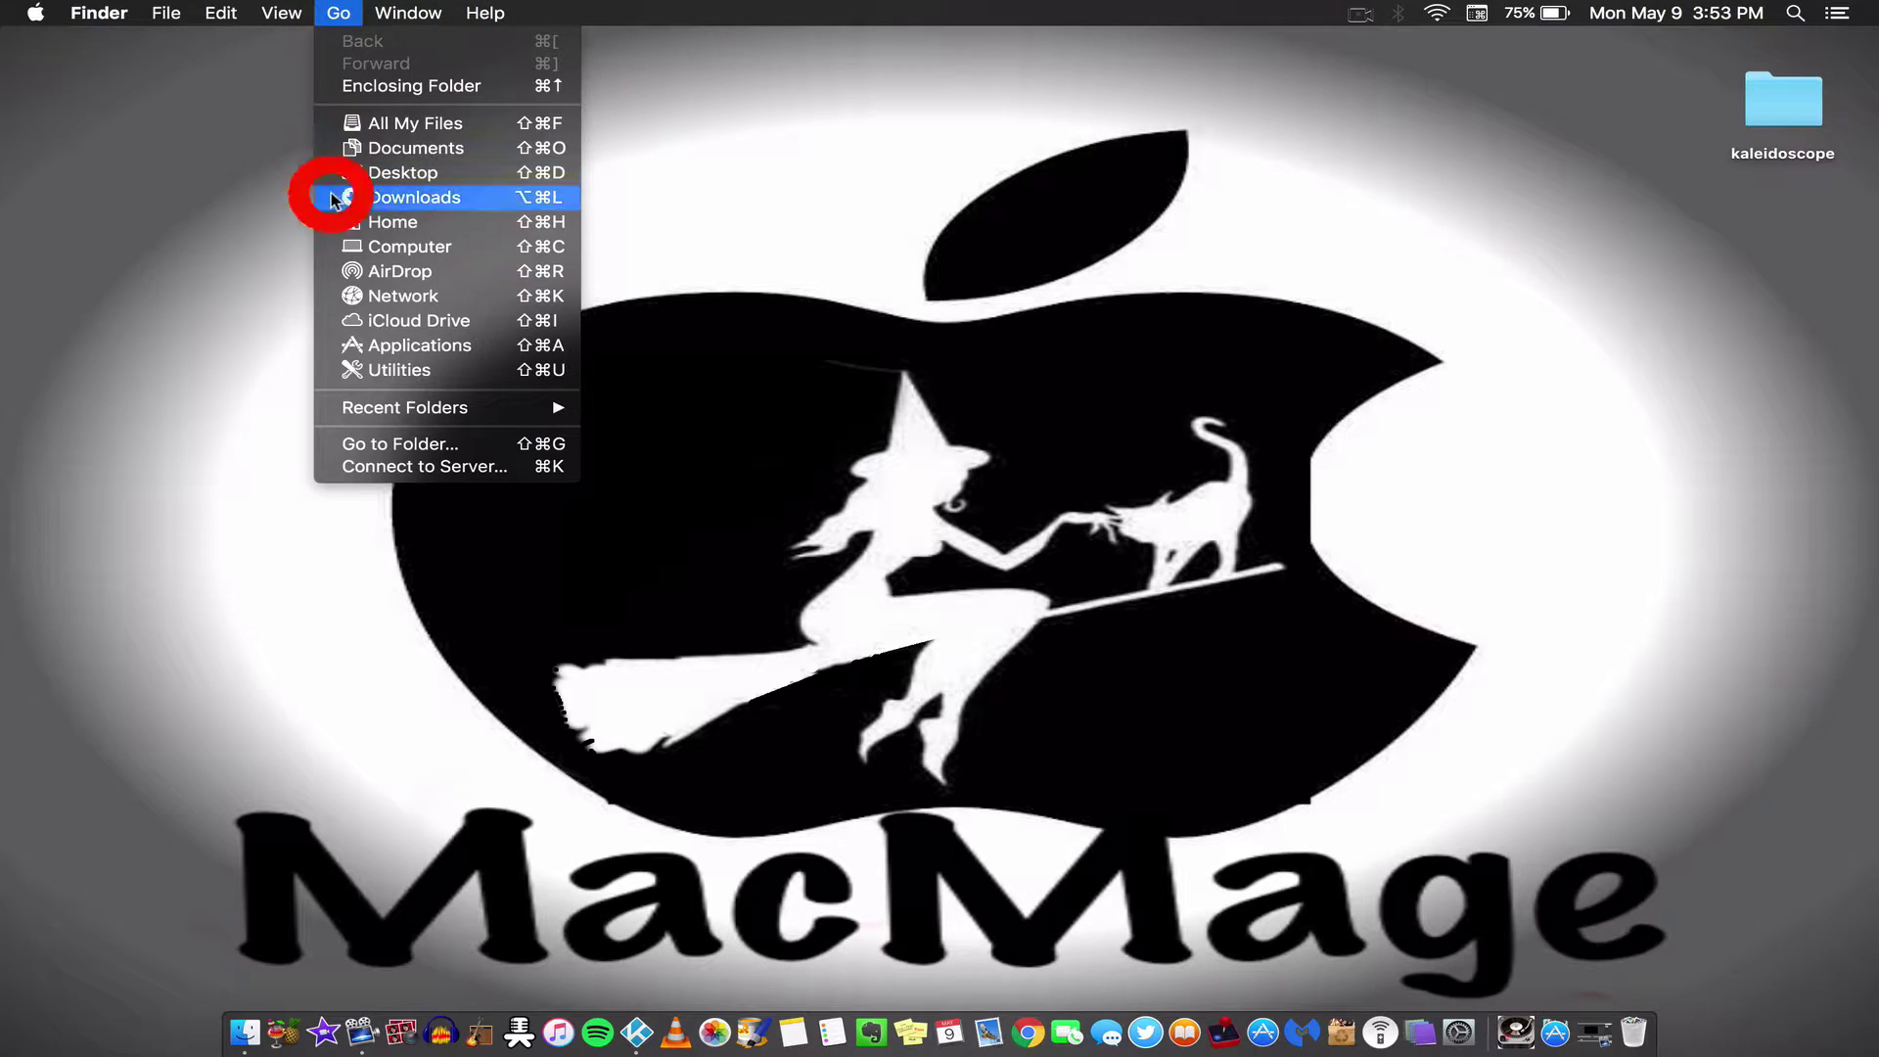
left_click(357, 249)
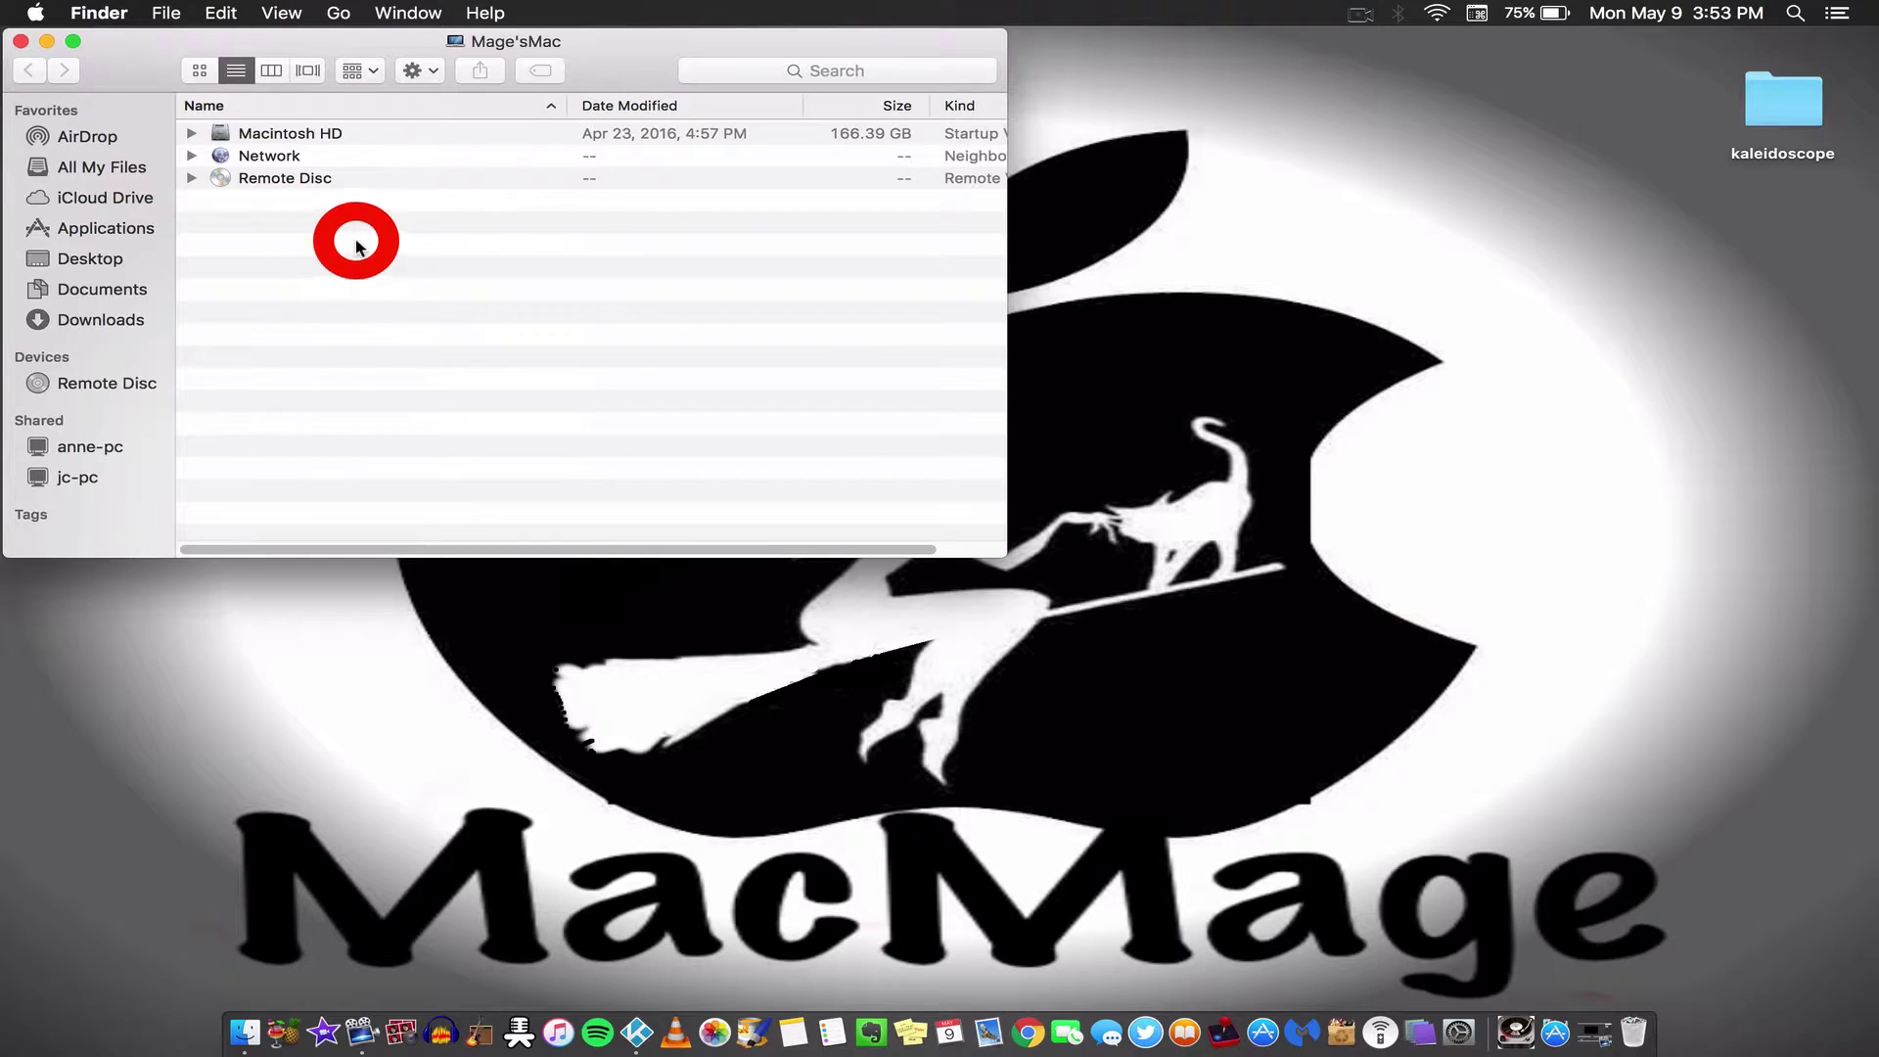
double_click(276, 137)
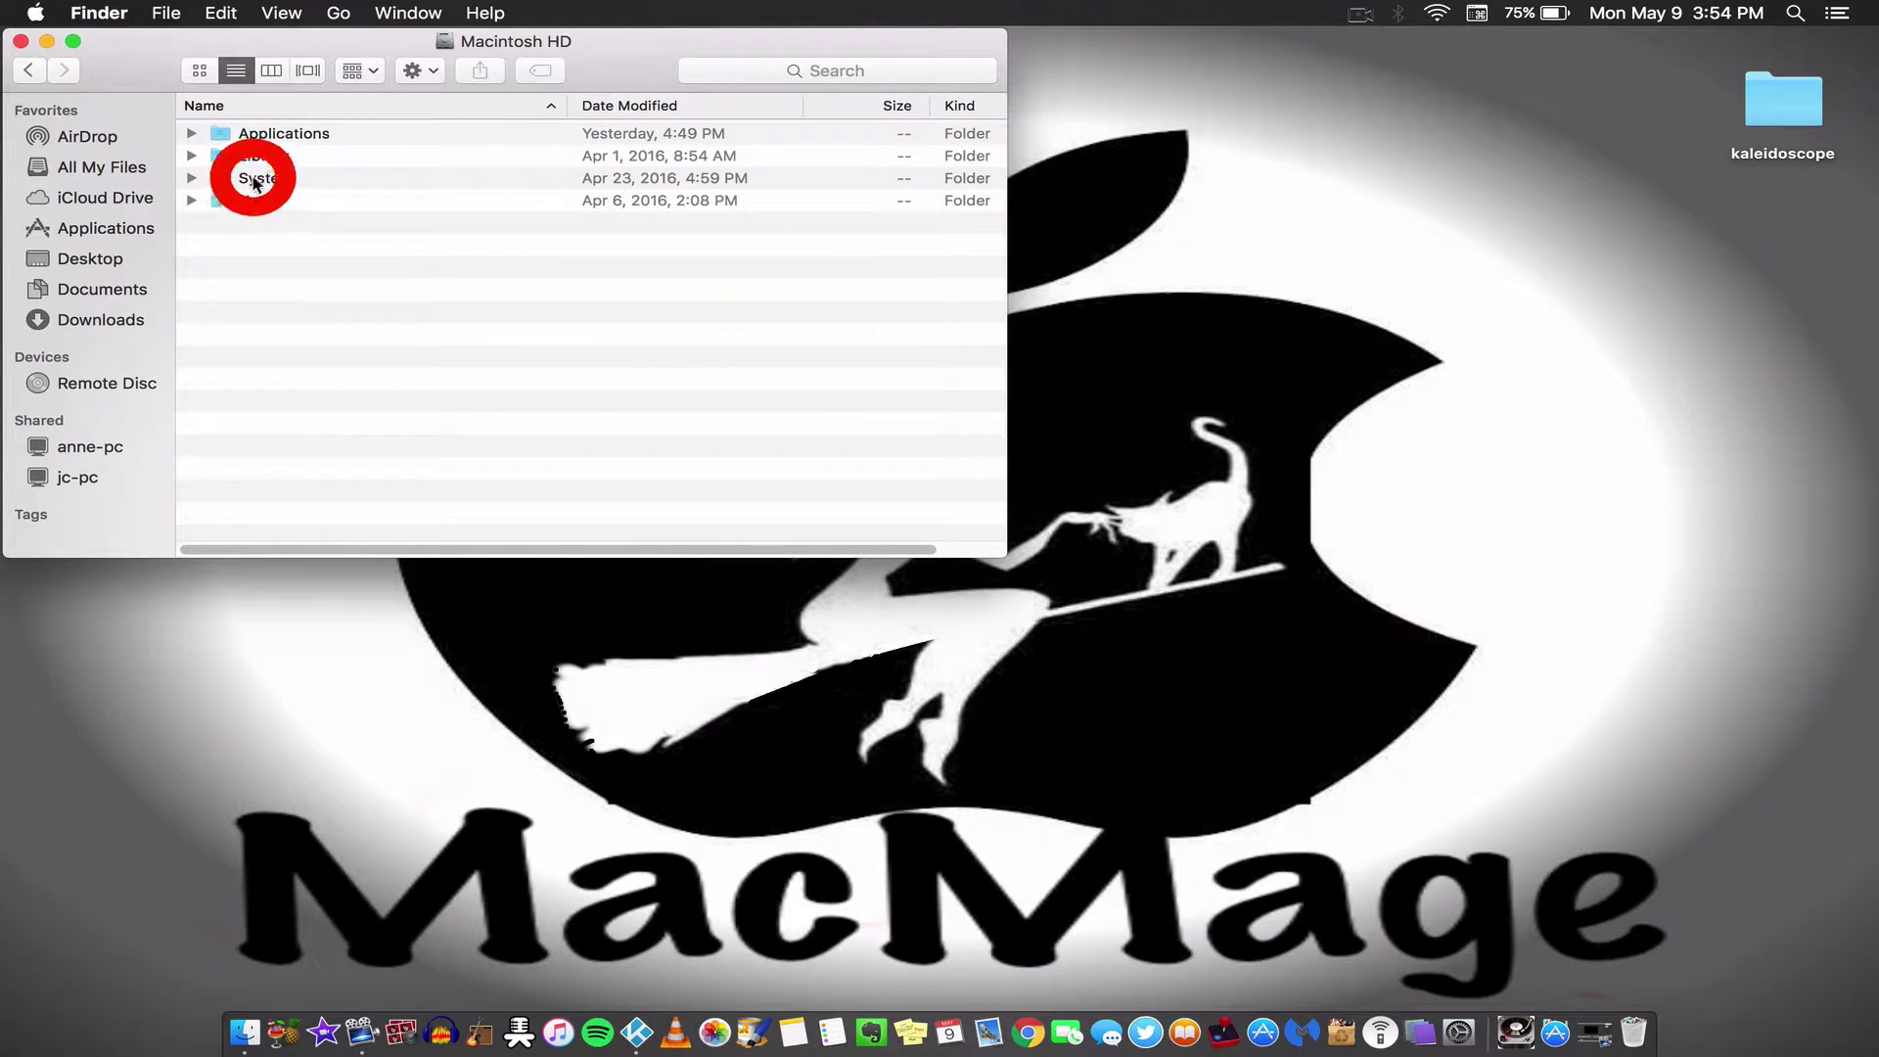
double_click(264, 157)
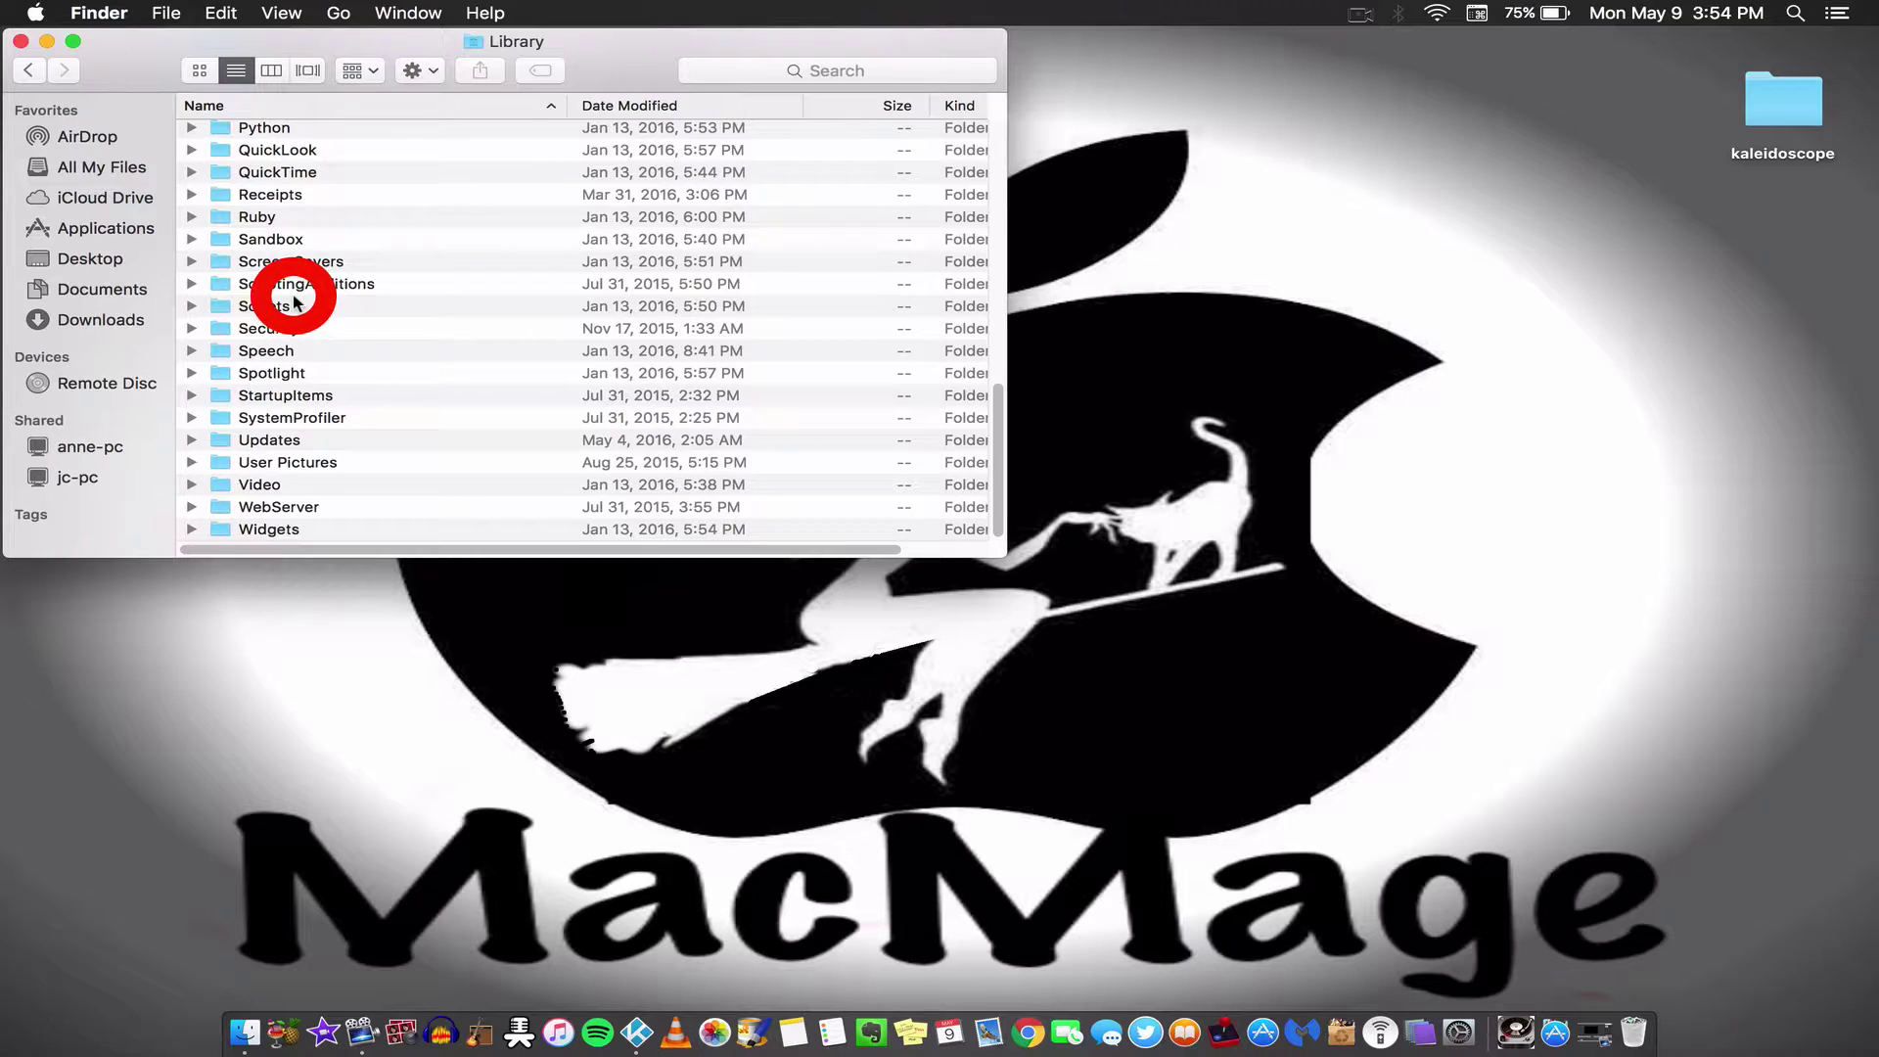
double_click(264, 261)
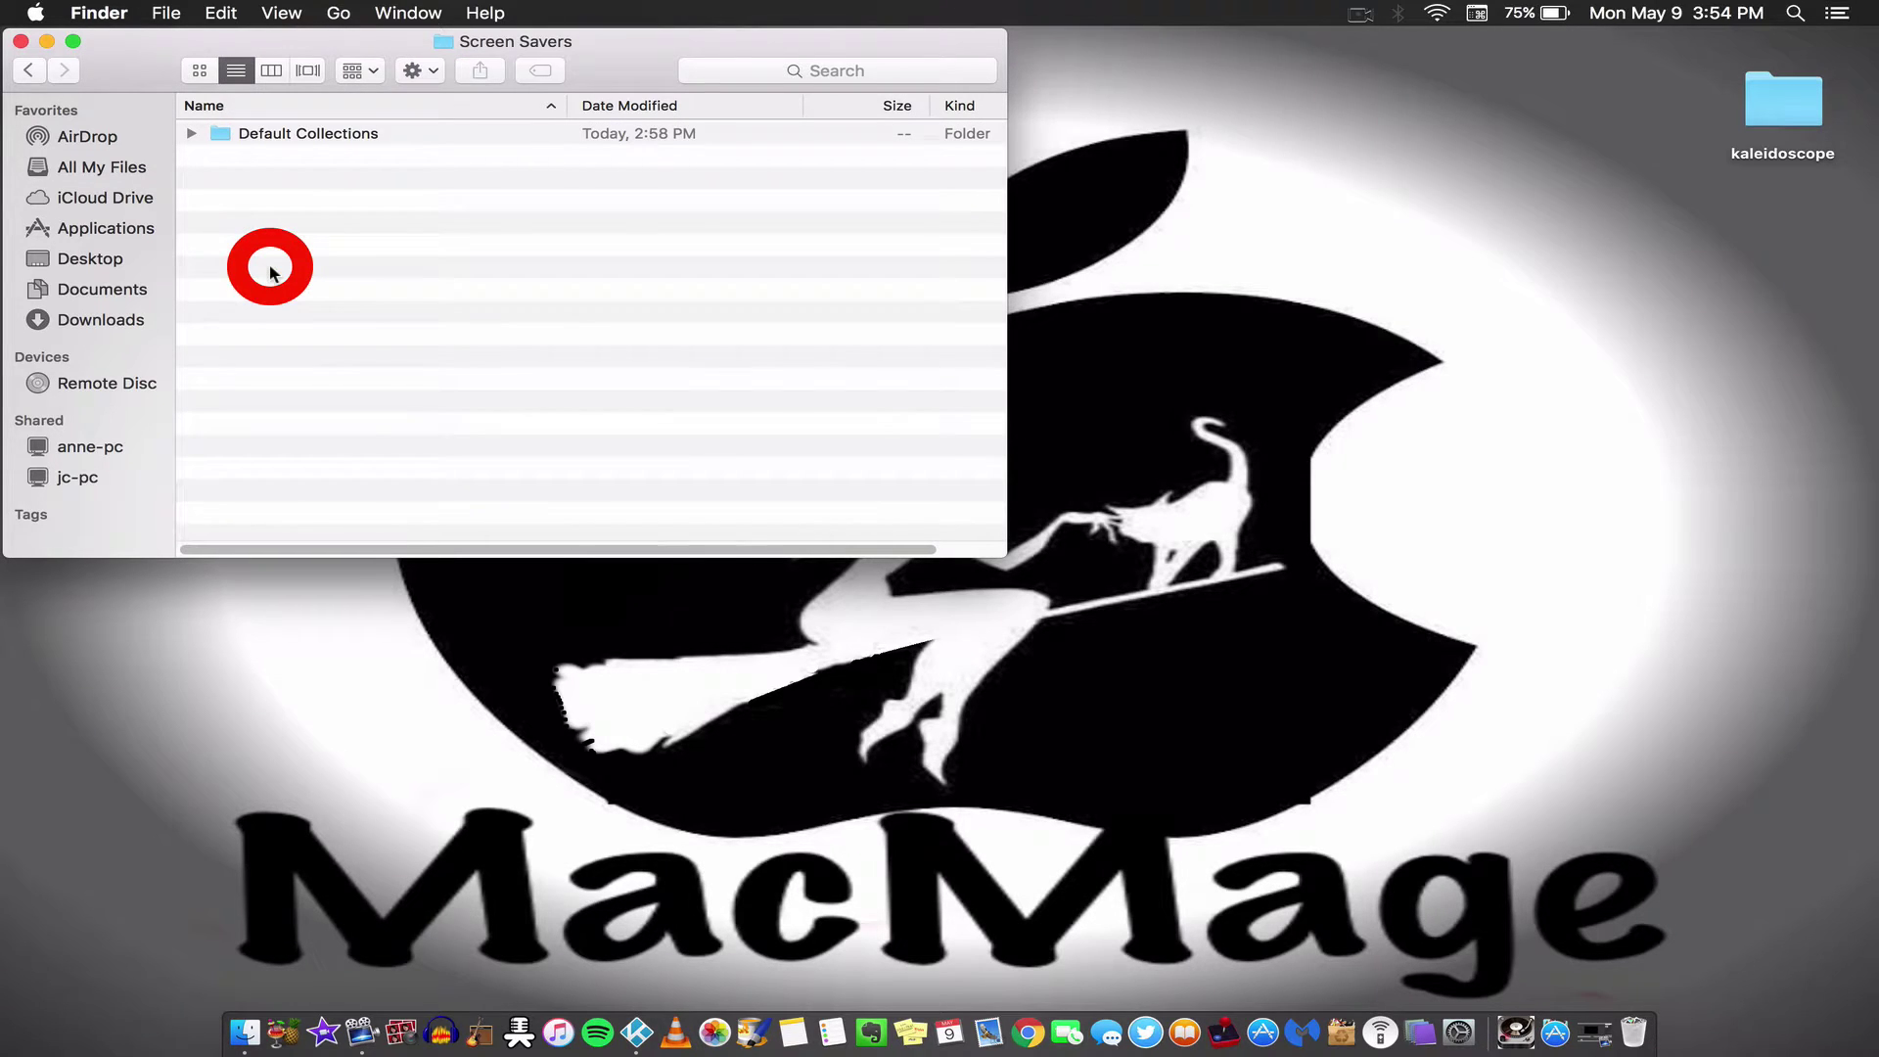
double_click(310, 139)
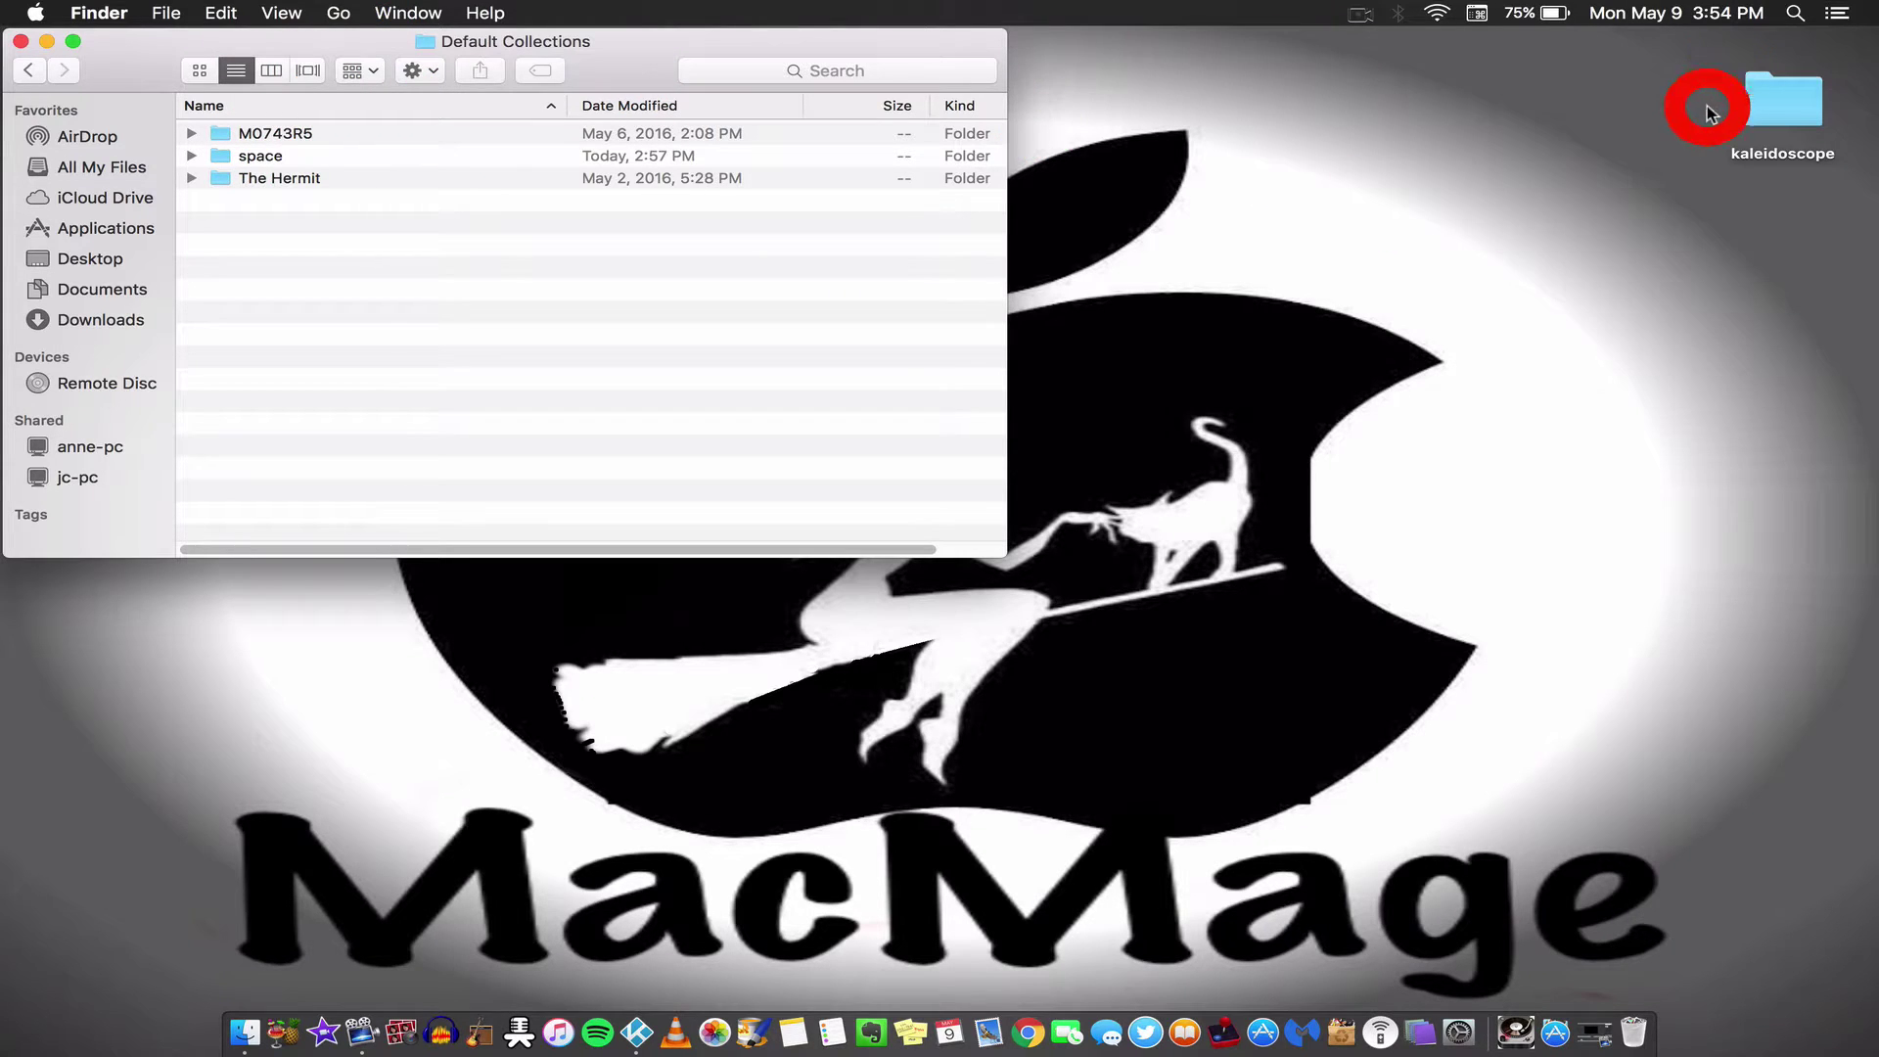
- Move the kaleidoscope folder into Default Collections with admin authentication, then close the window
left_click_drag(1749, 103, 507, 305)
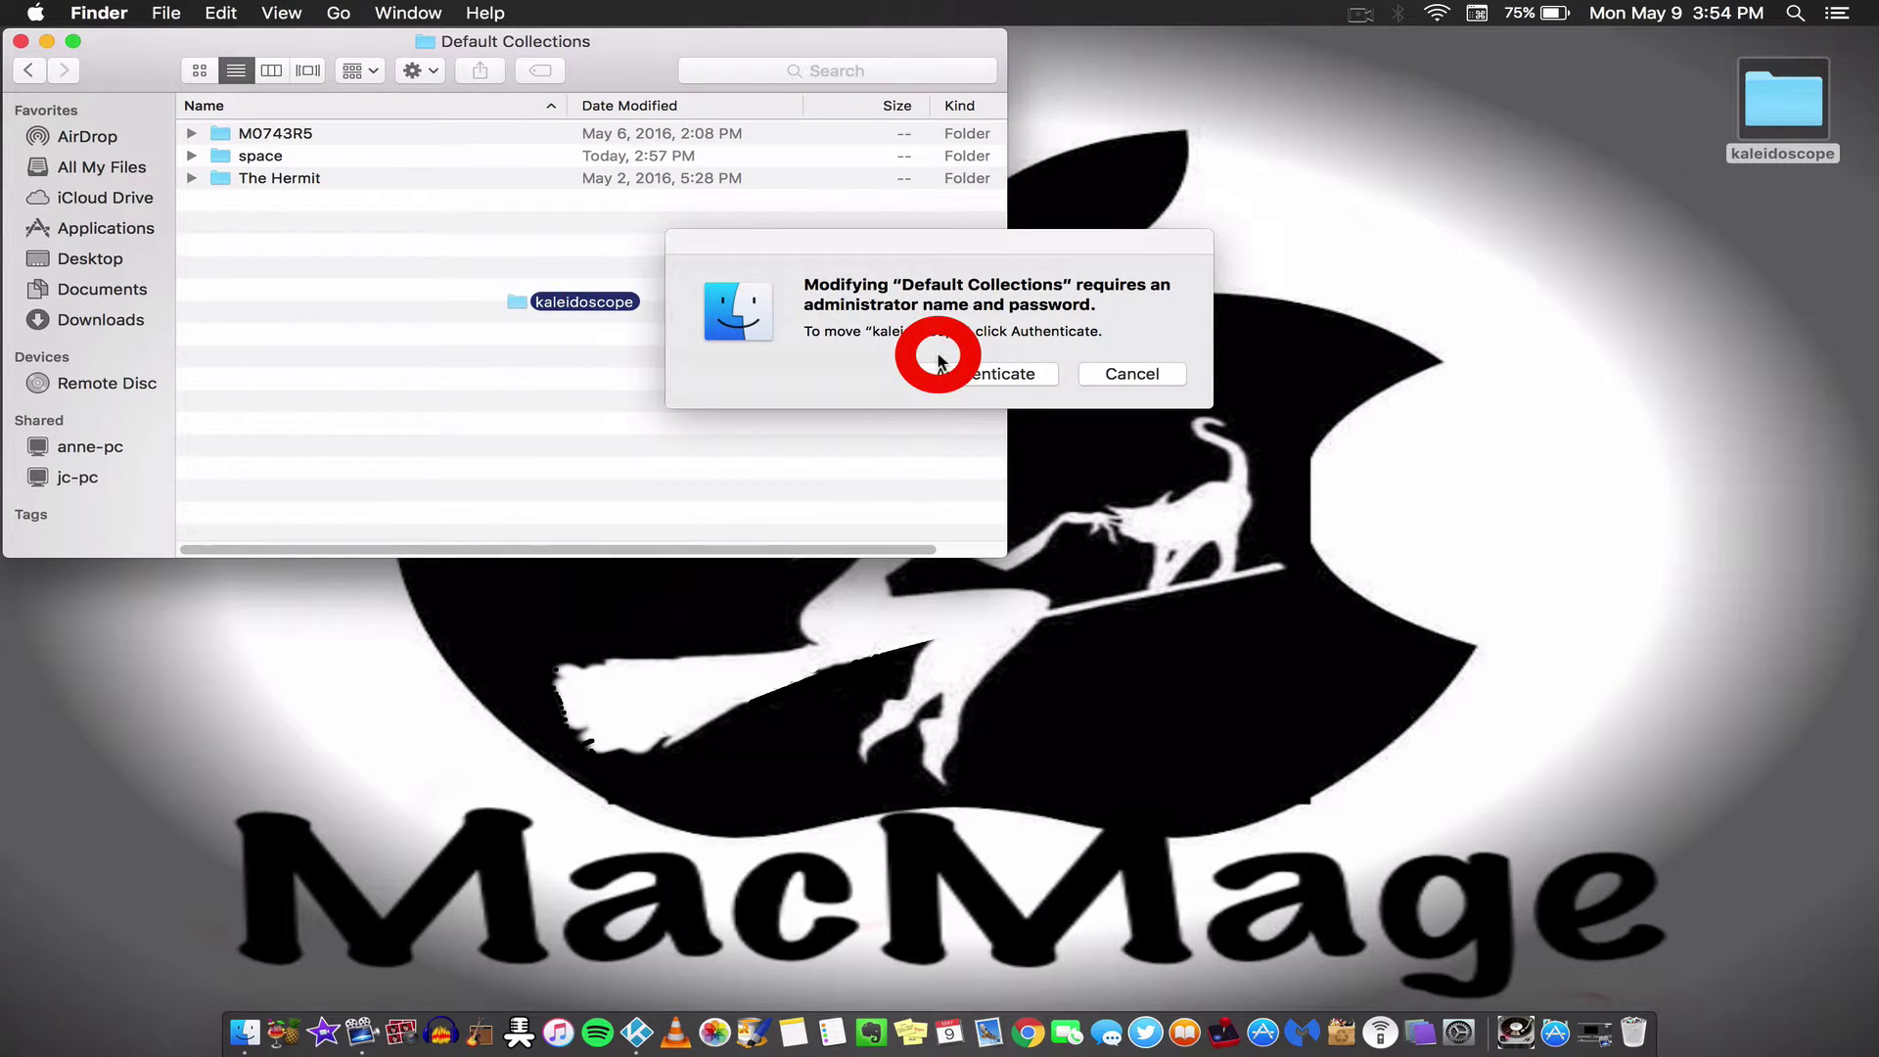
left_click(973, 373)
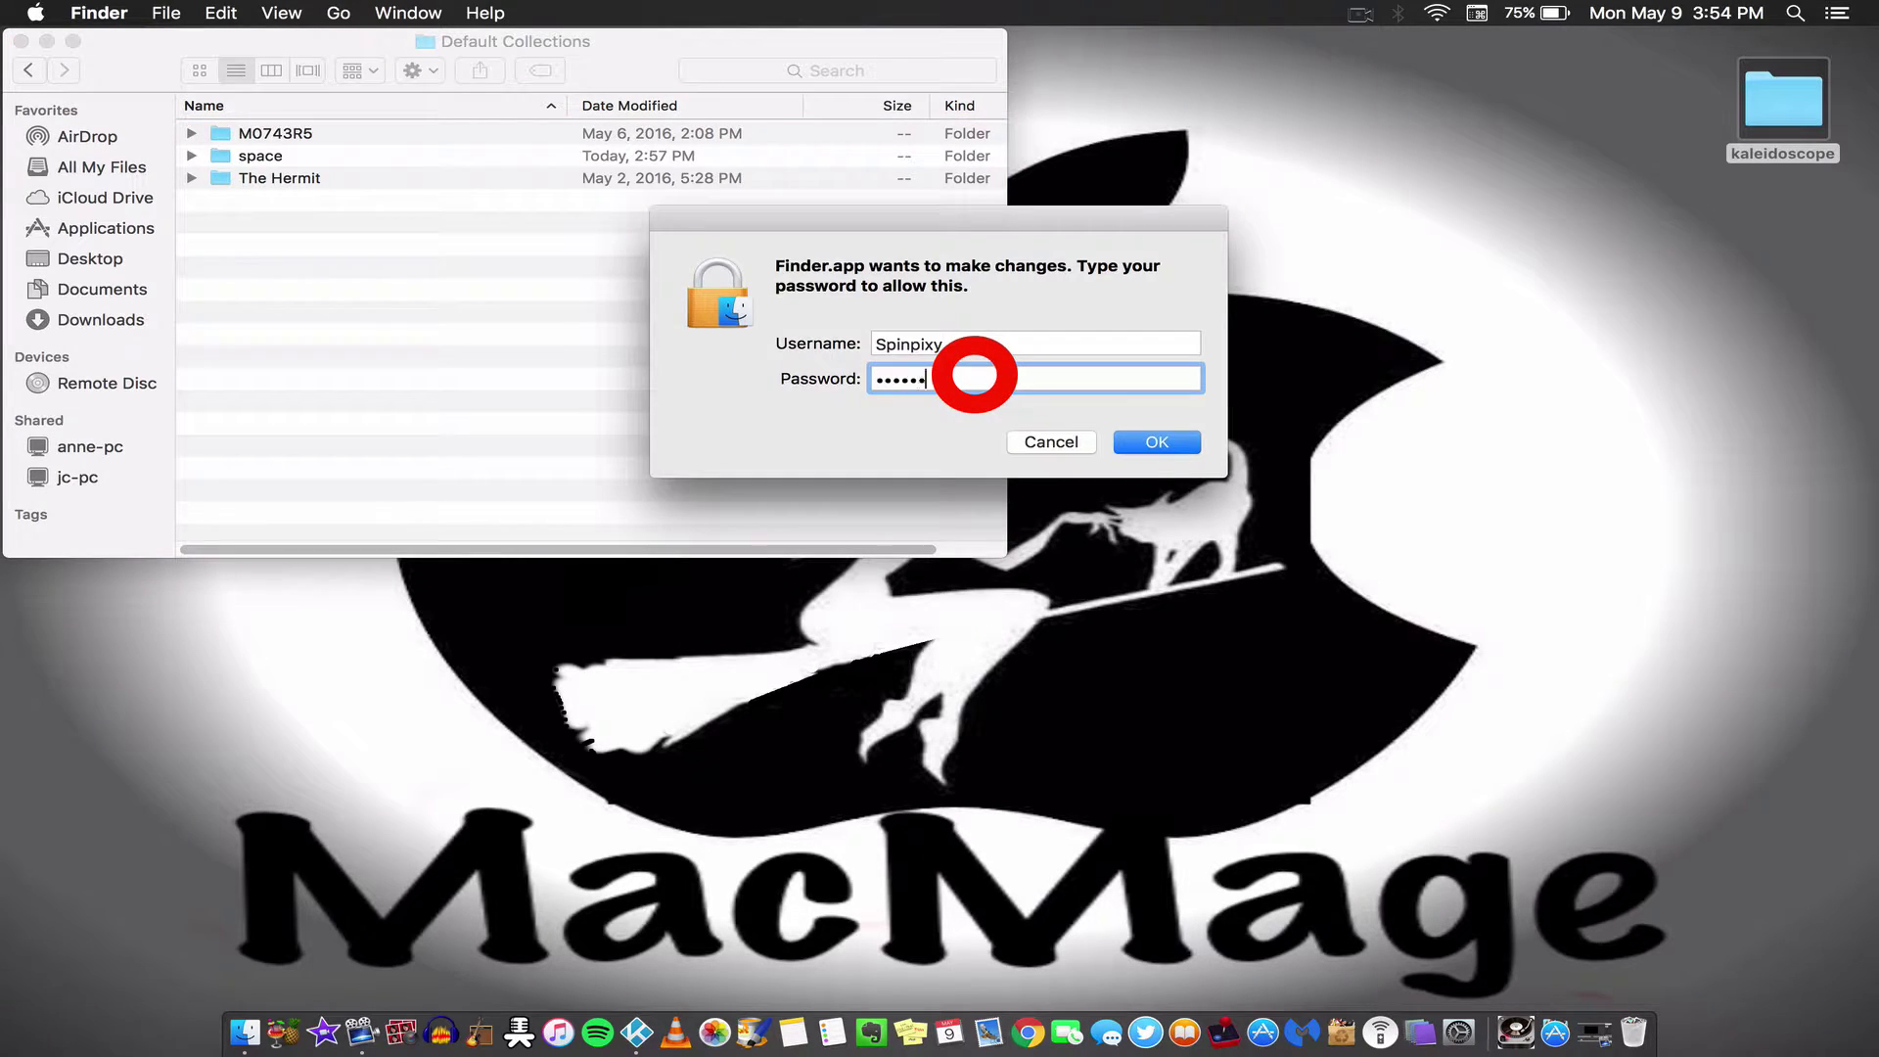
key("Return")
key("Return")
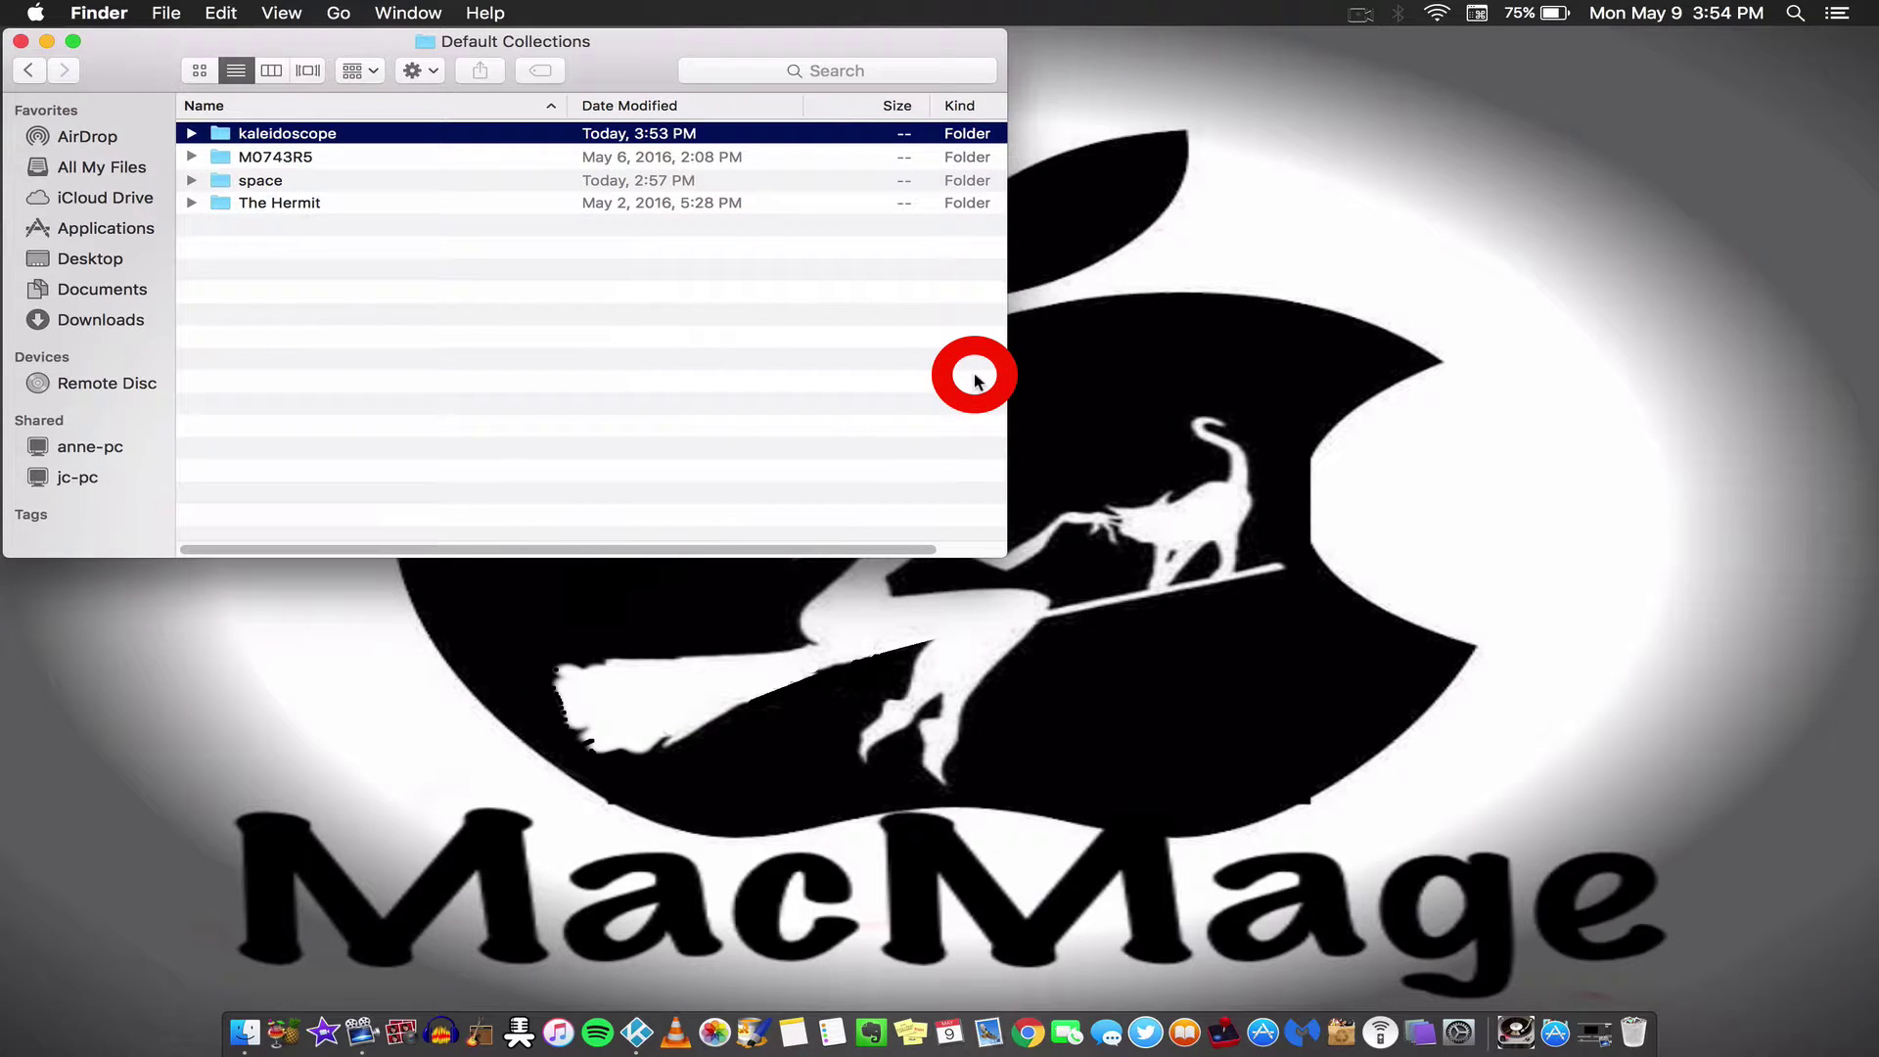
left_click(21, 41)
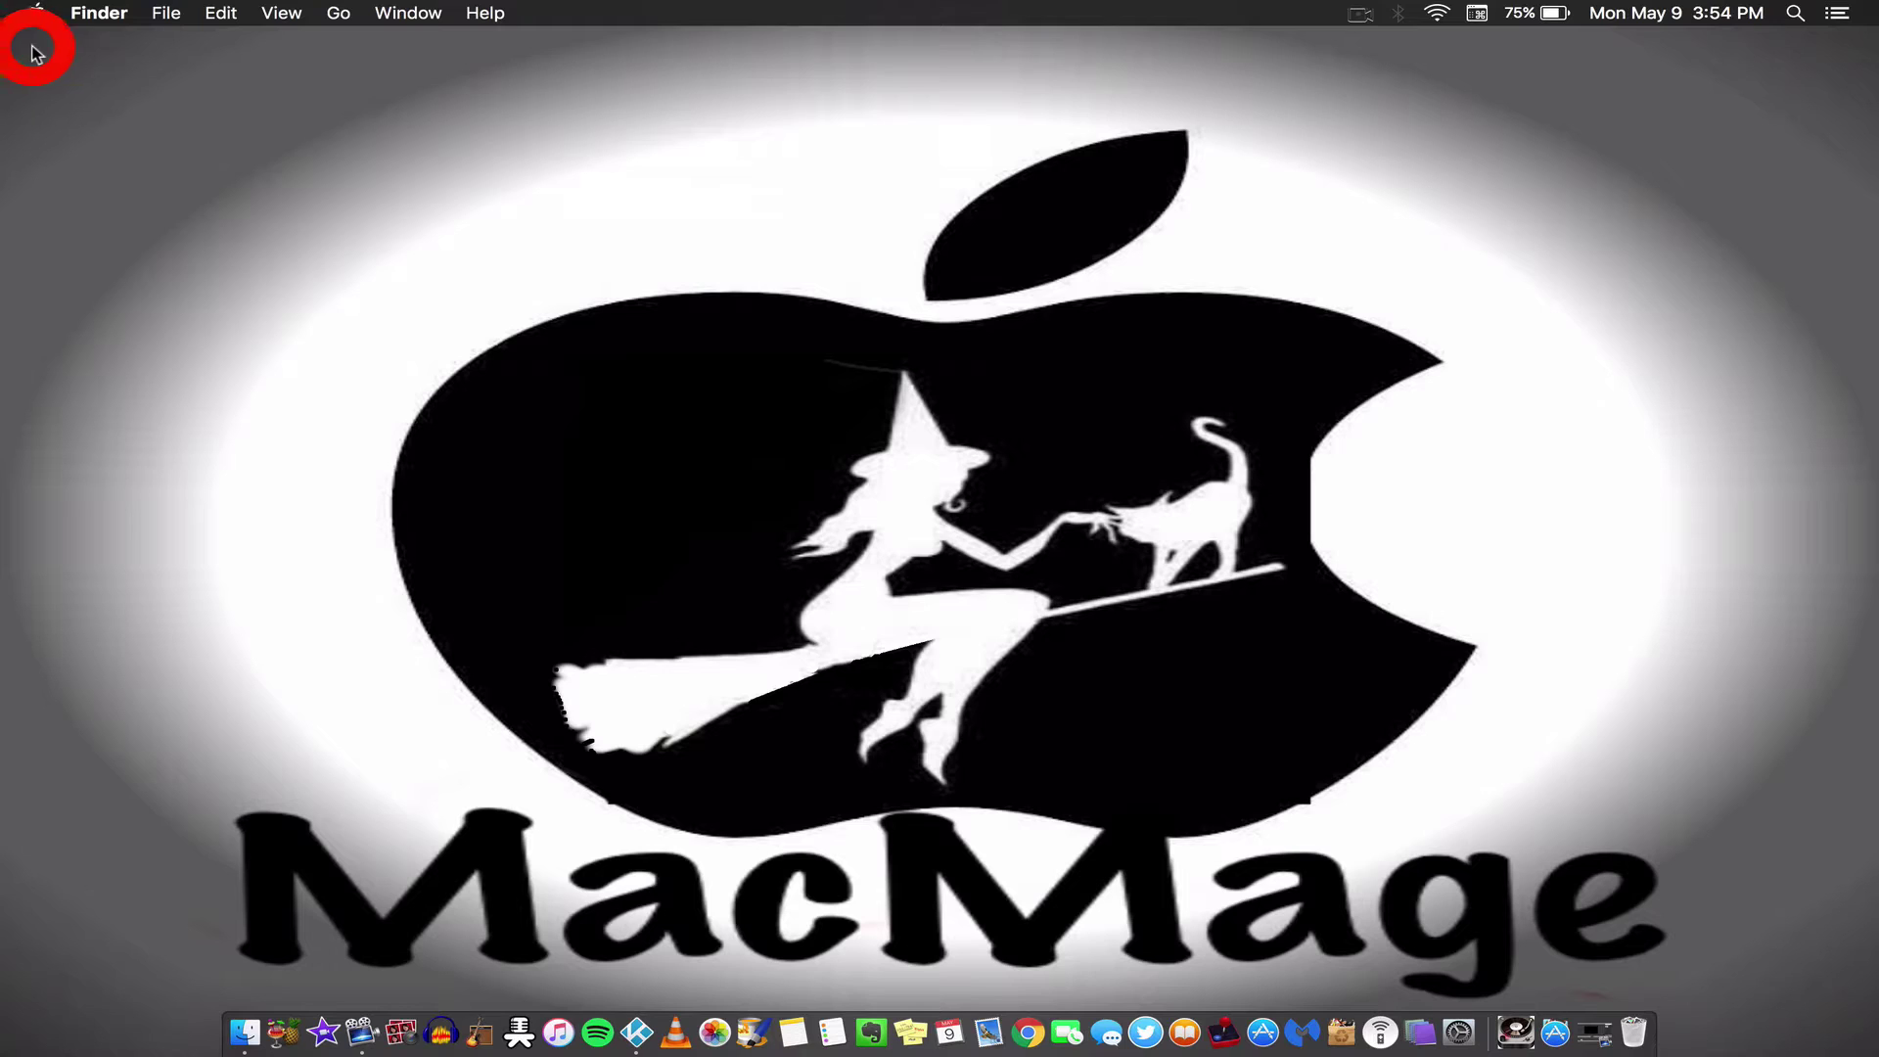
- Choose kaleidoscope as the Screen Saver slideshow source in System Preferences
right_click(808, 124)
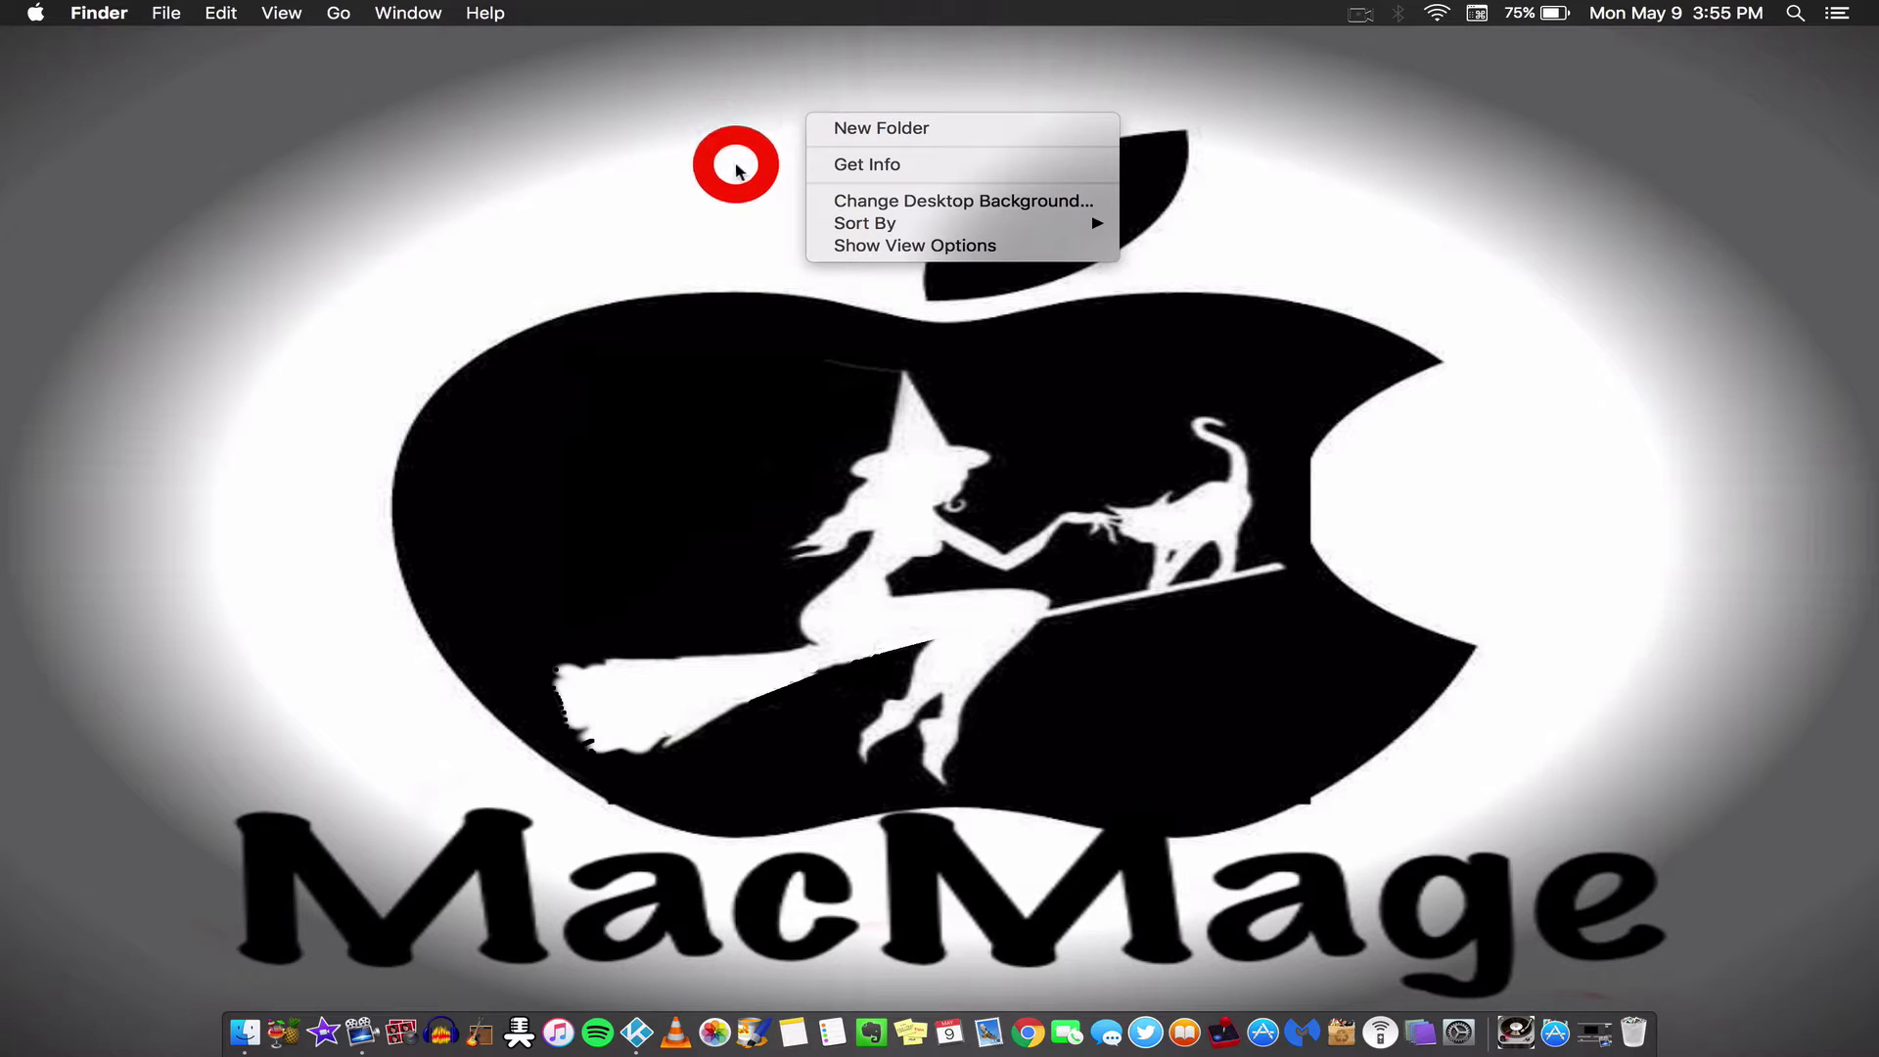
left_click(841, 202)
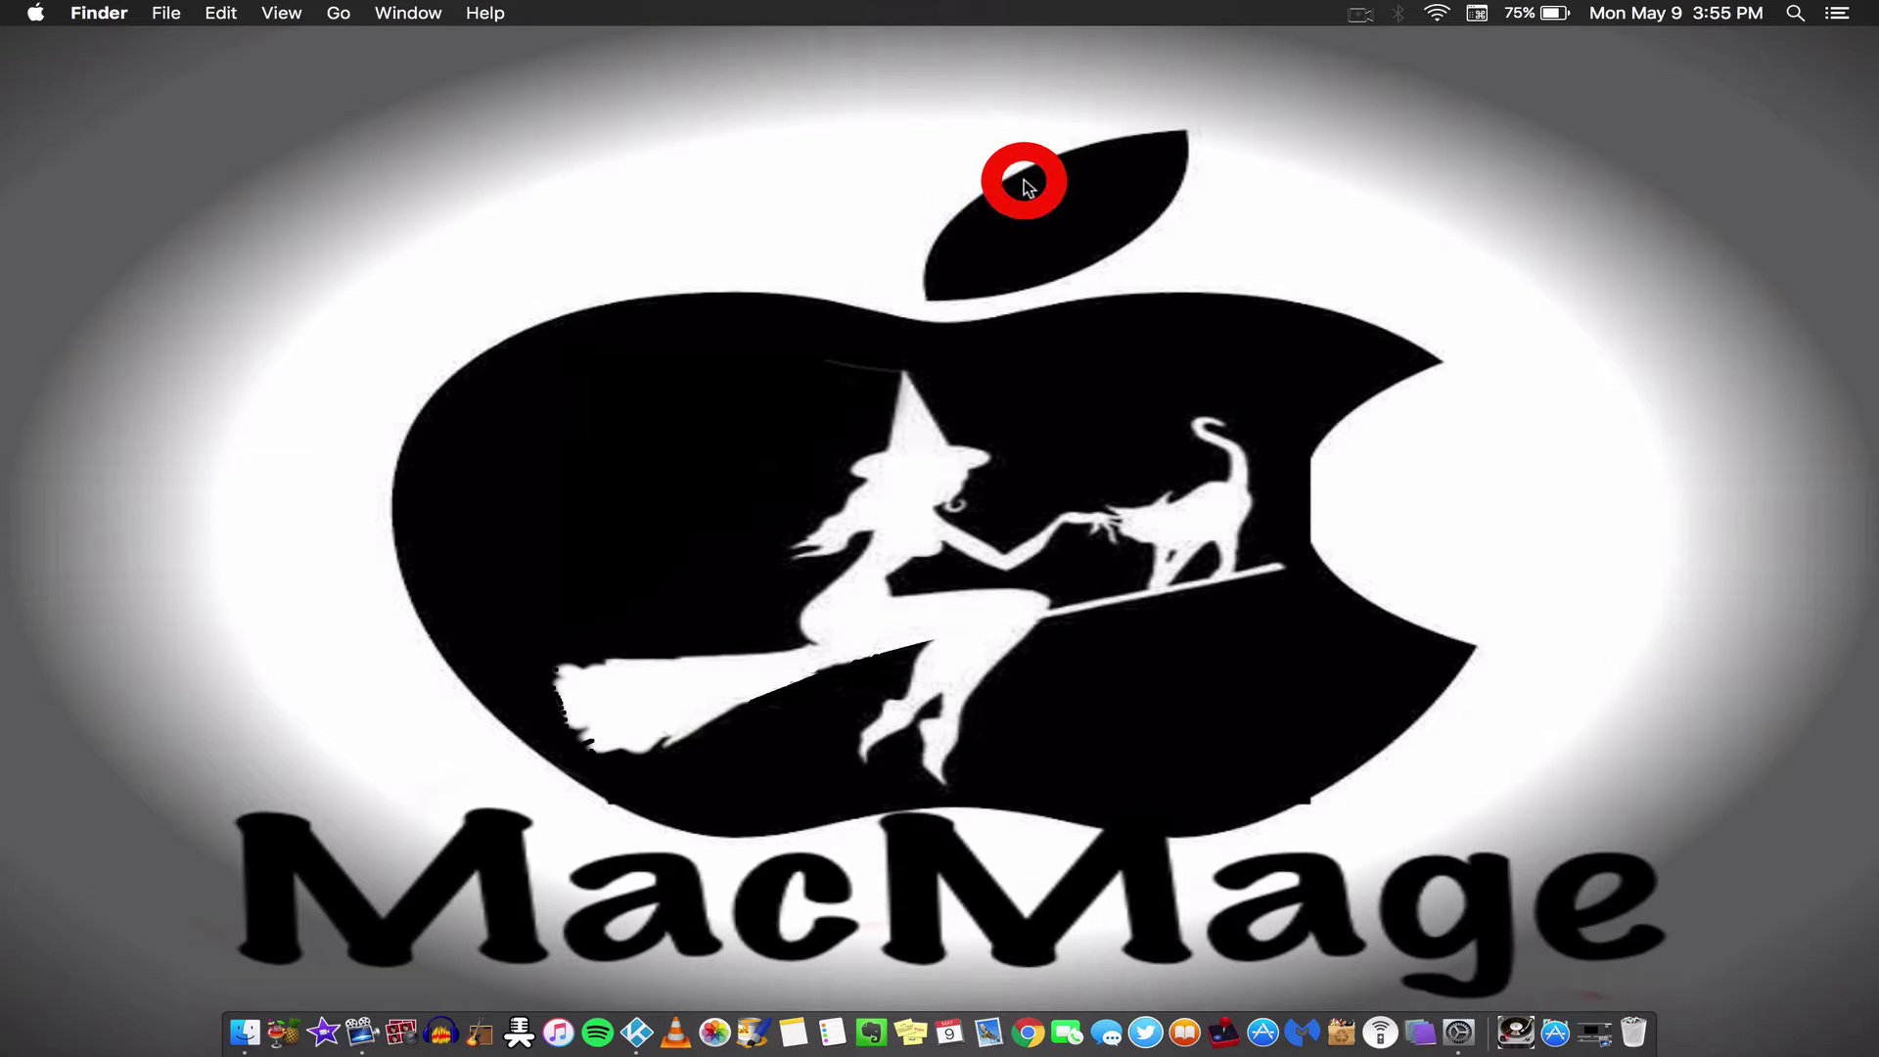
left_click(977, 196)
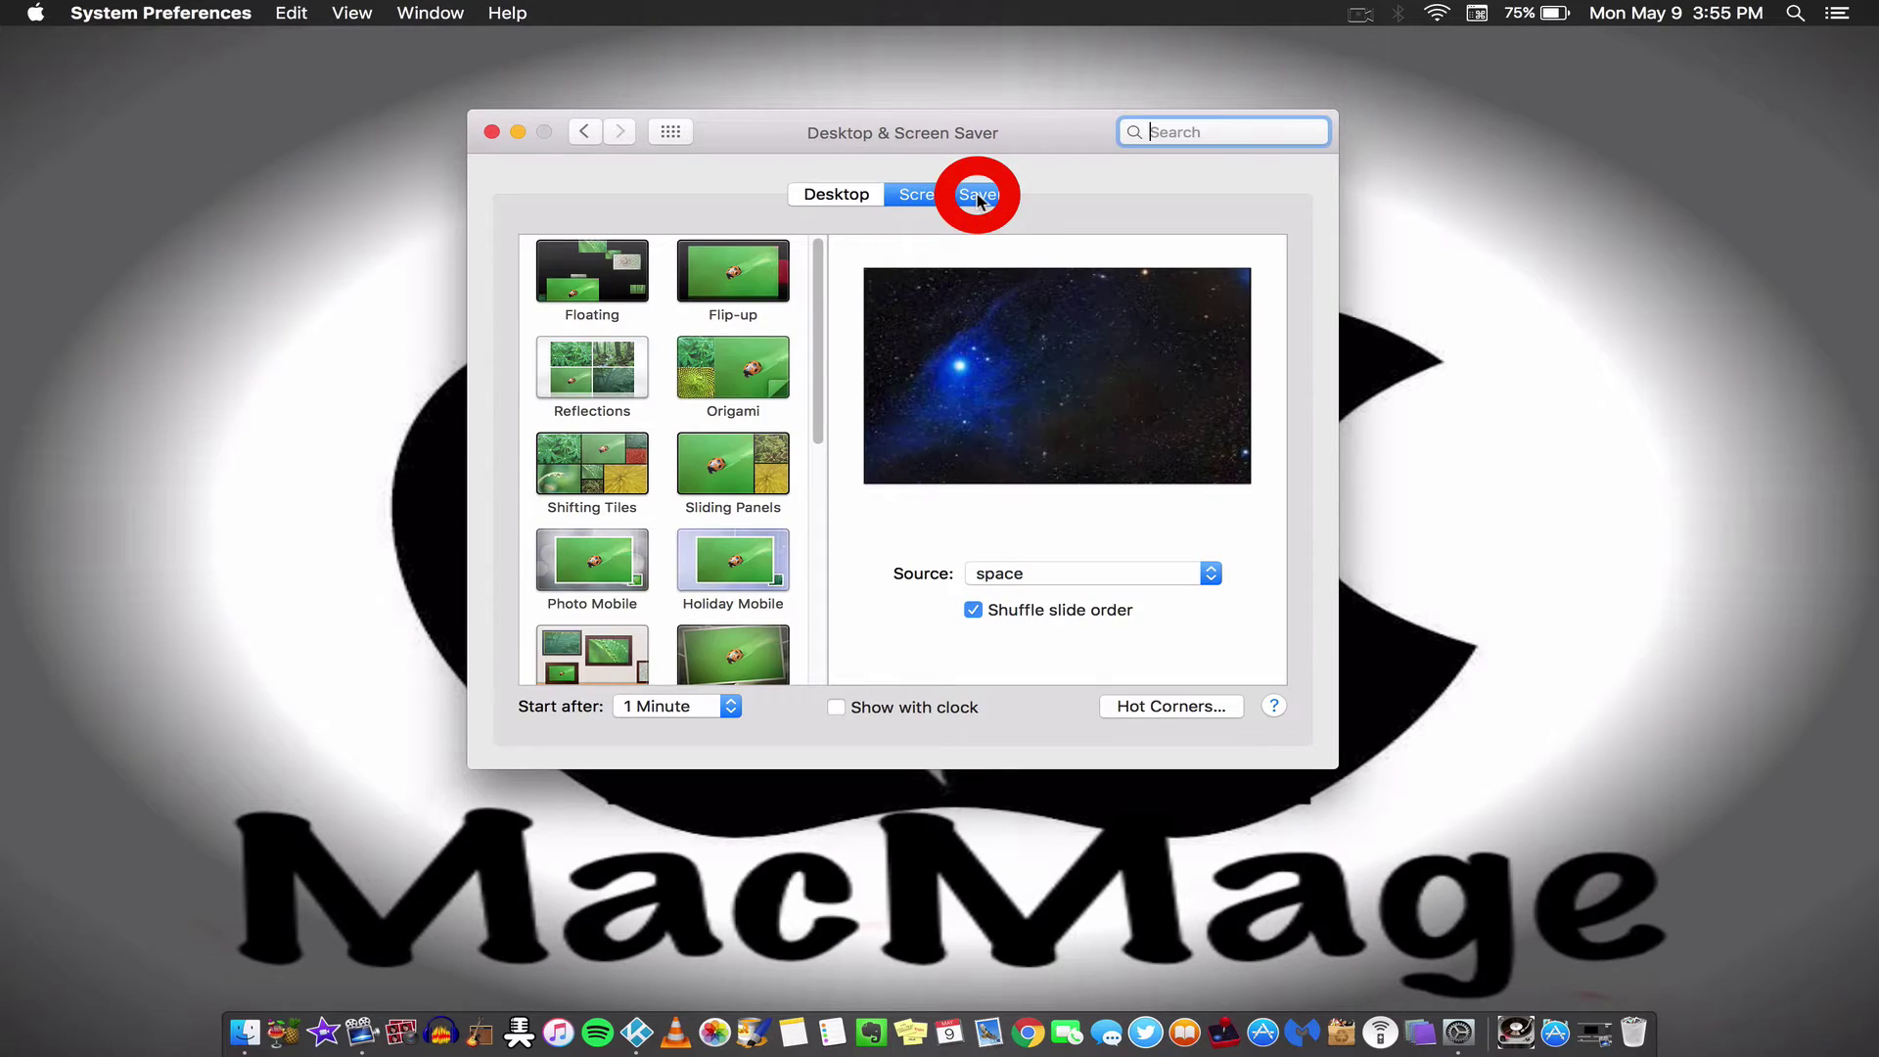
mouse_move(1094, 427)
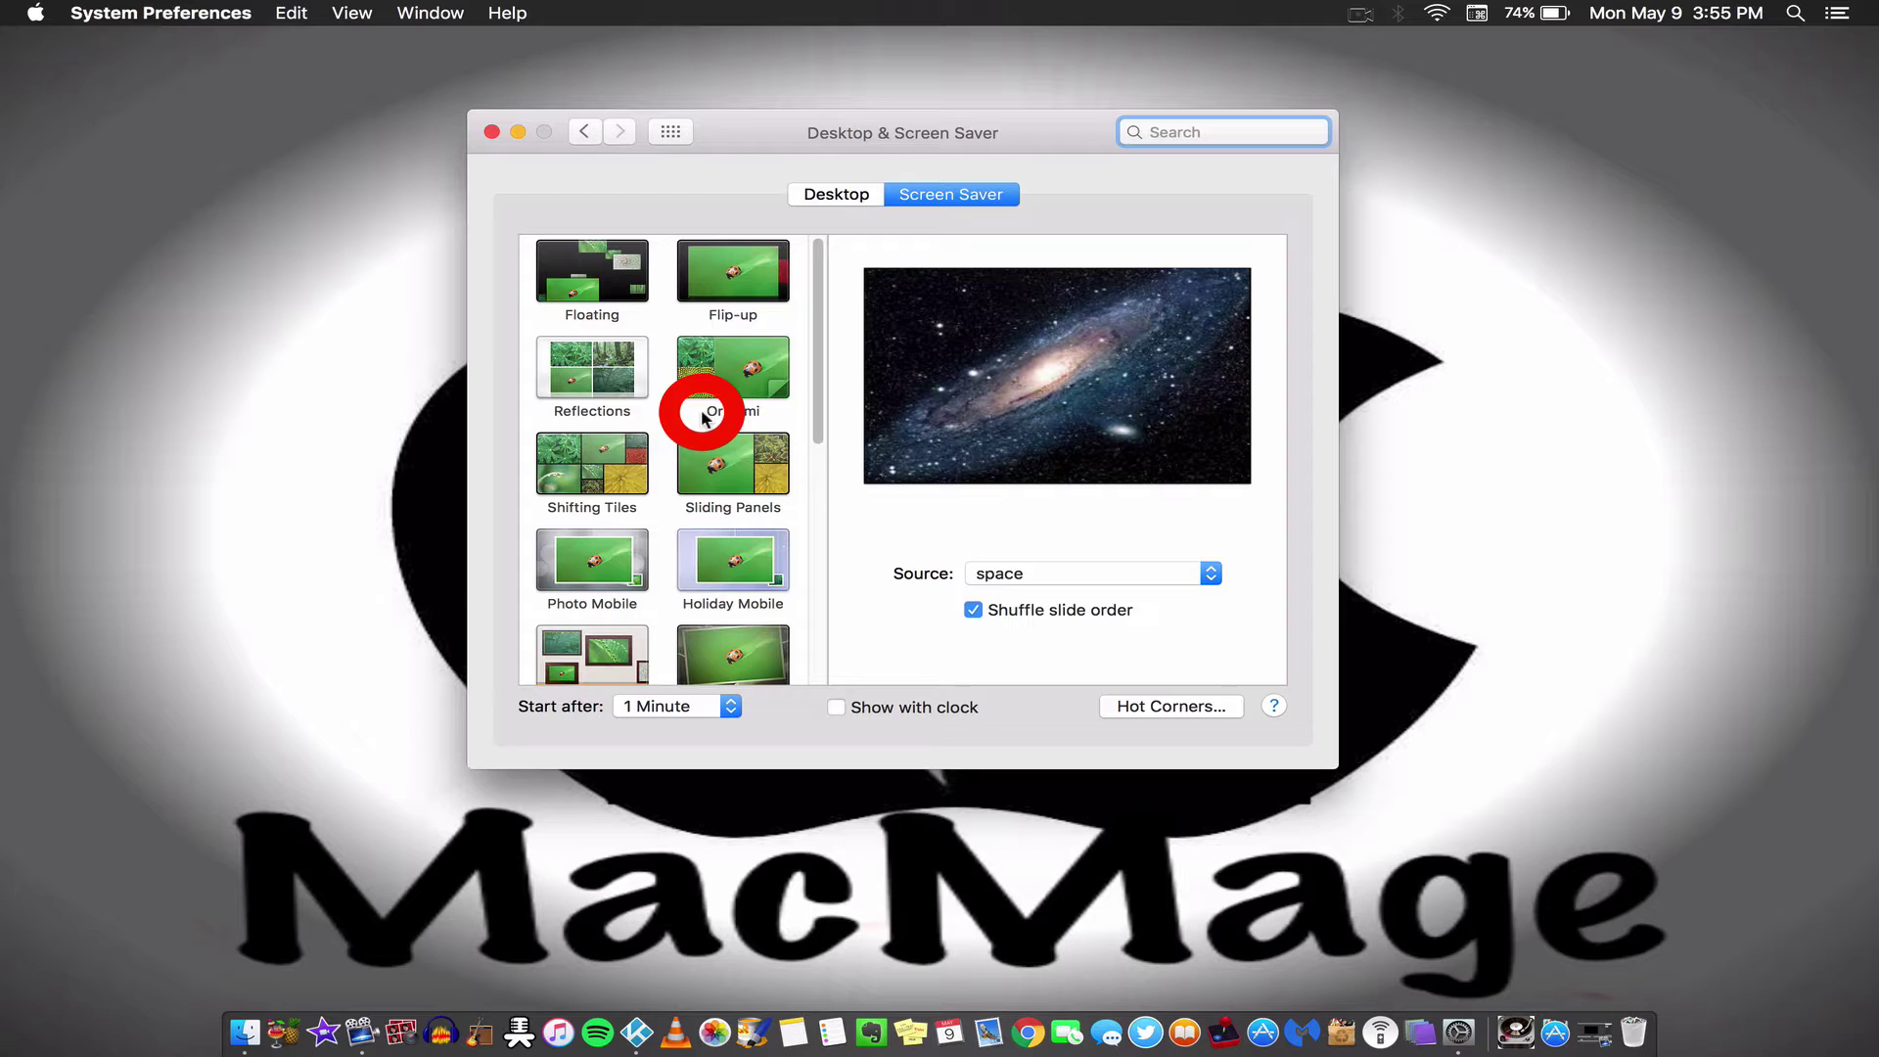
left_click(1067, 576)
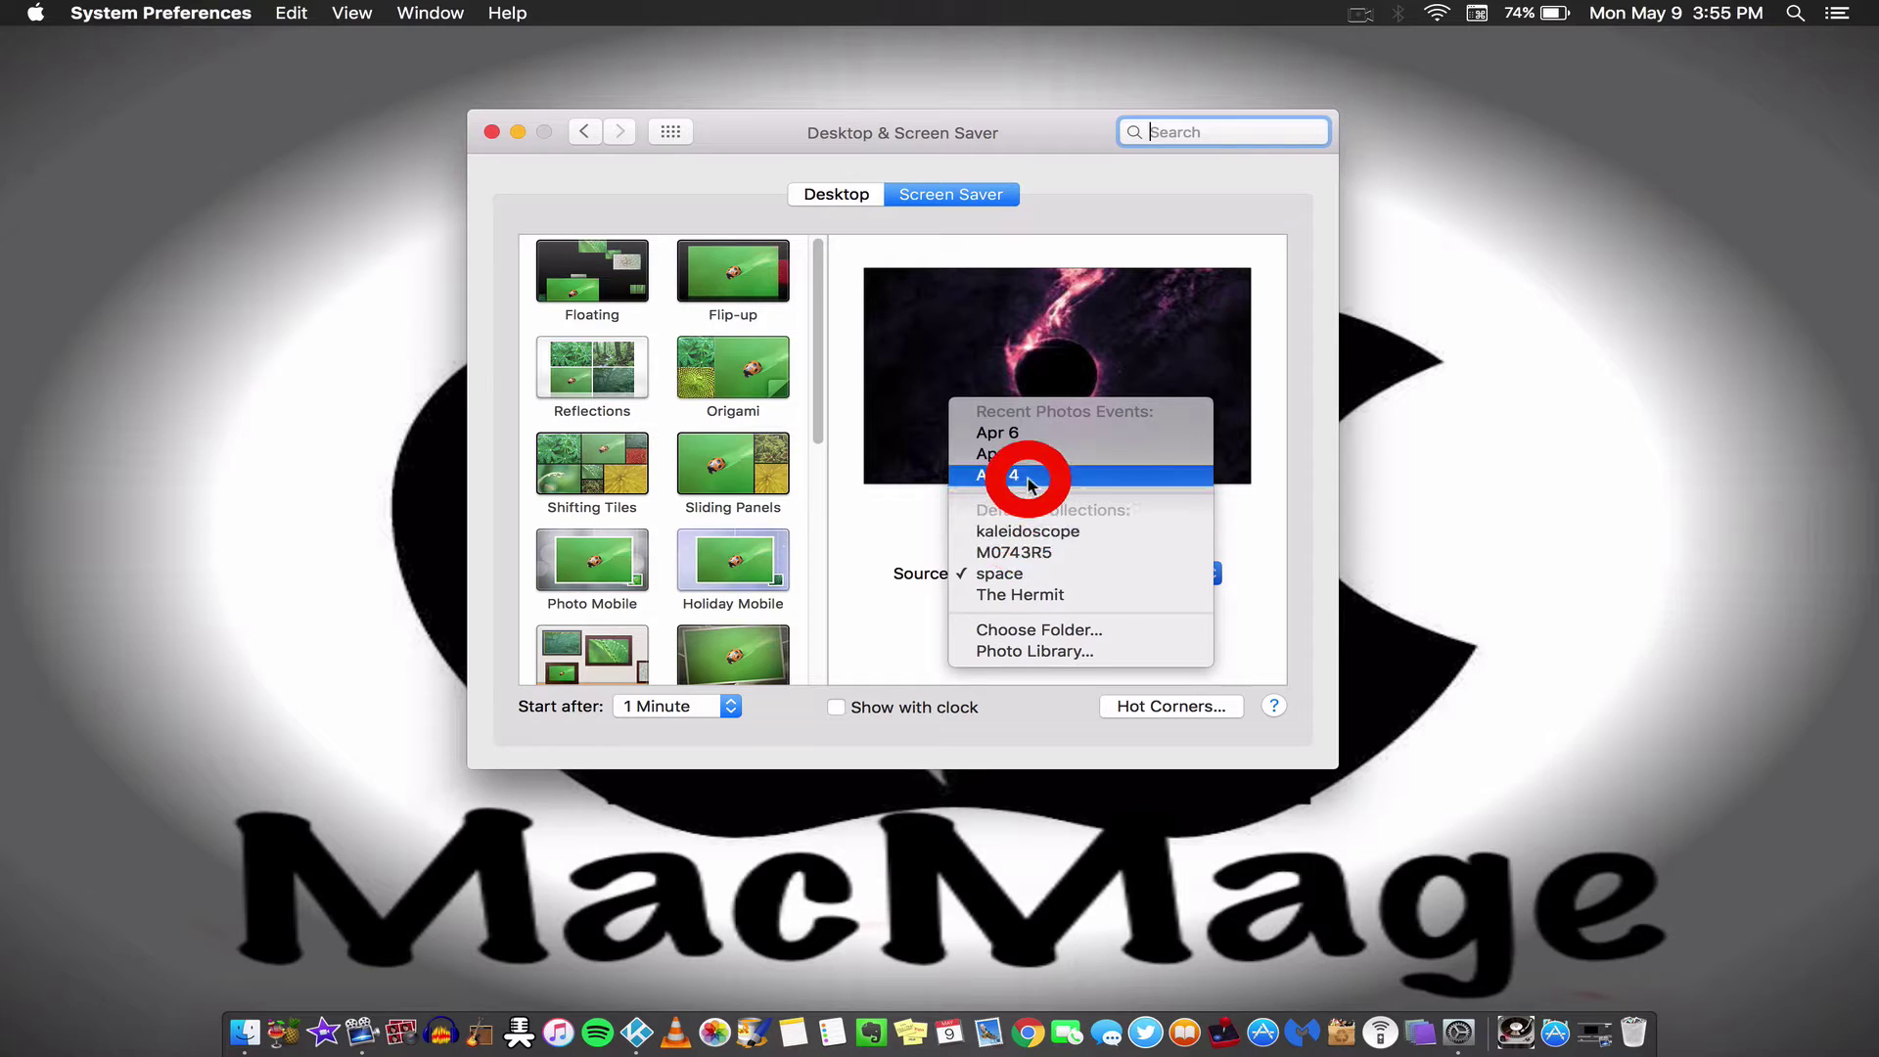
left_click(1023, 531)
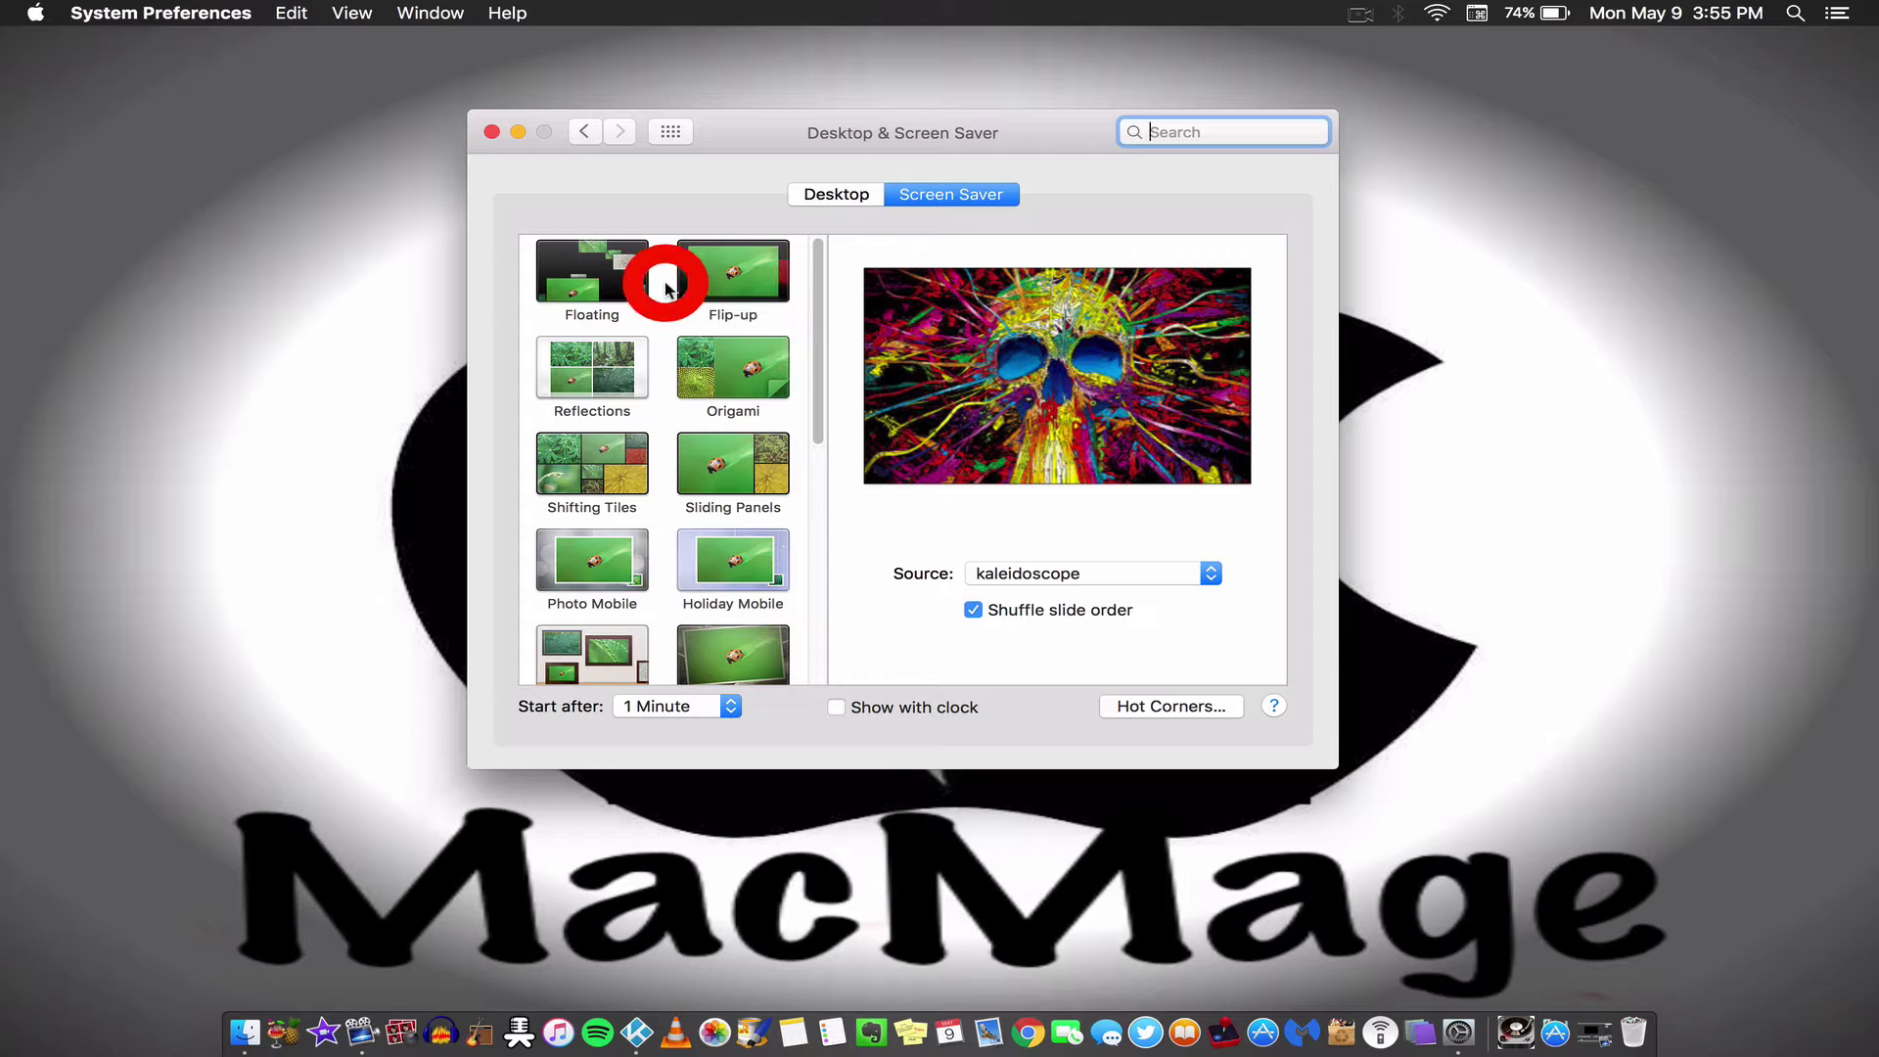
- Preview the Floating, Flip-up and Reflections styles, then select Origami
scroll(619, 294, "up", 1)
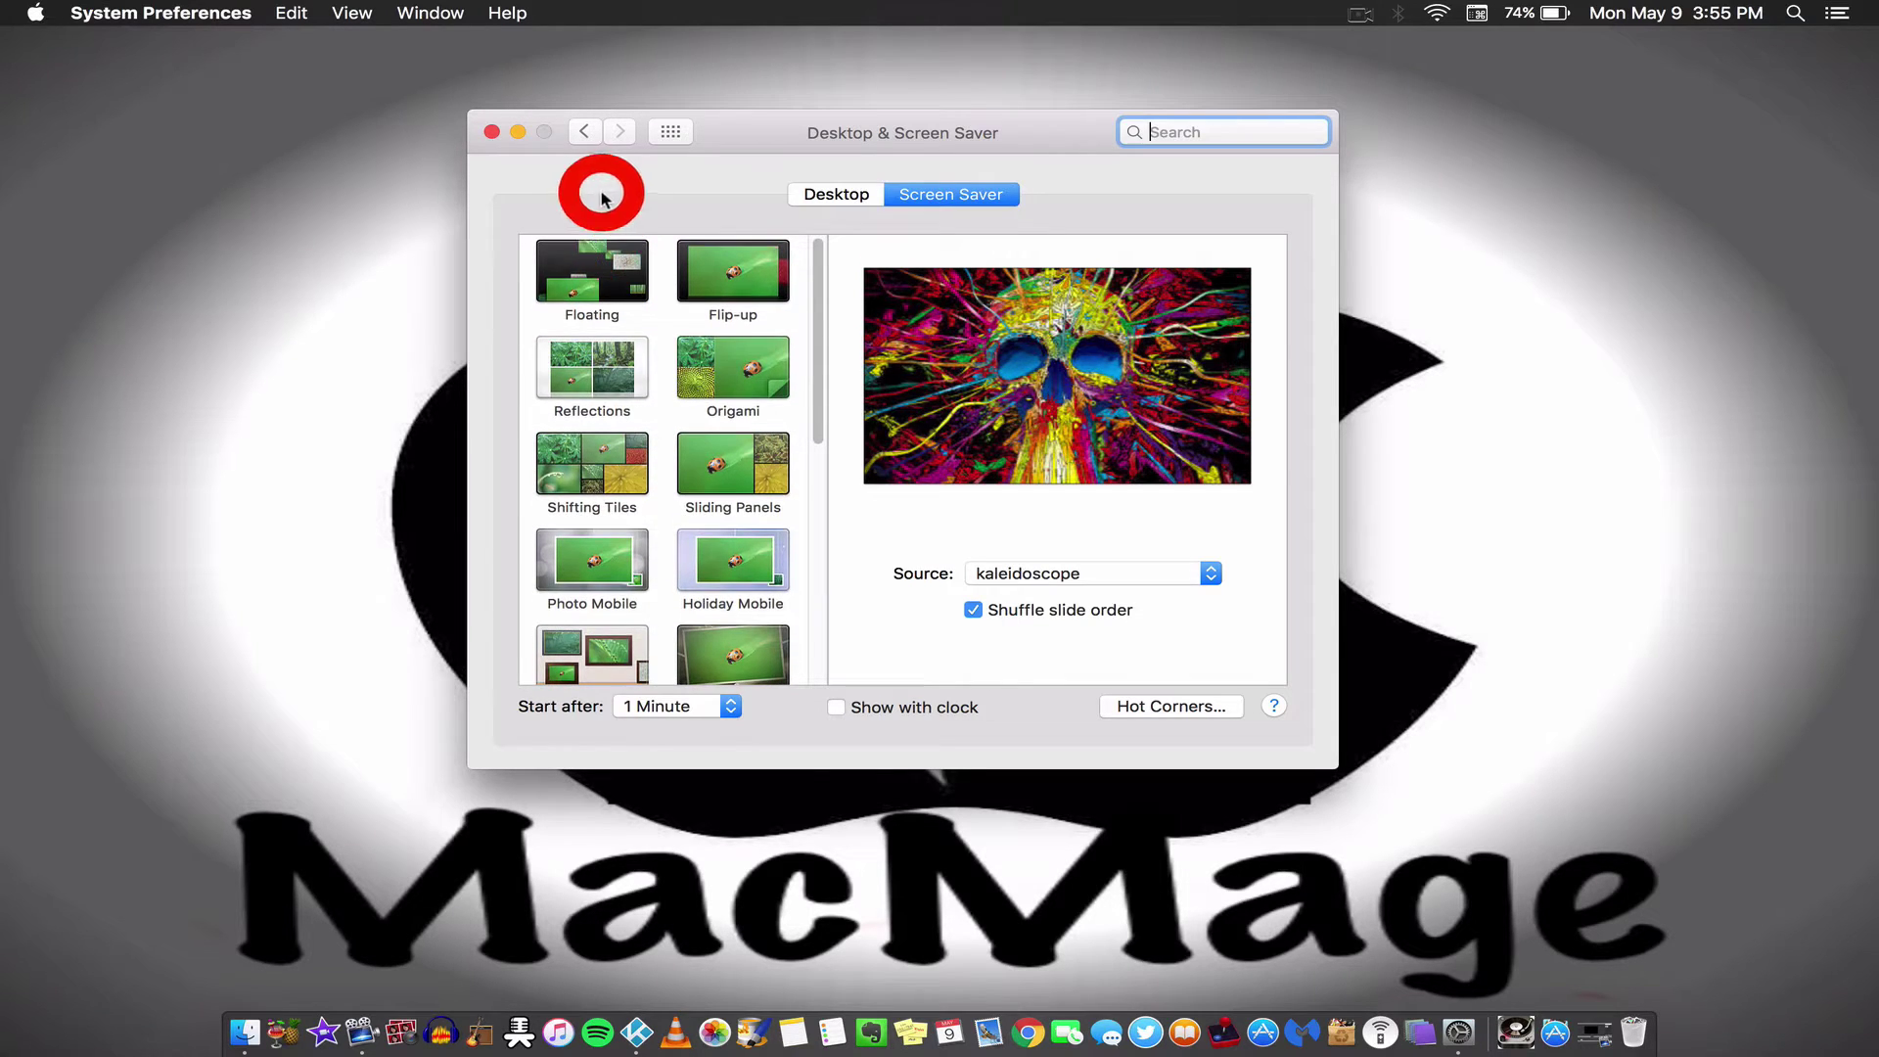
left_click(587, 266)
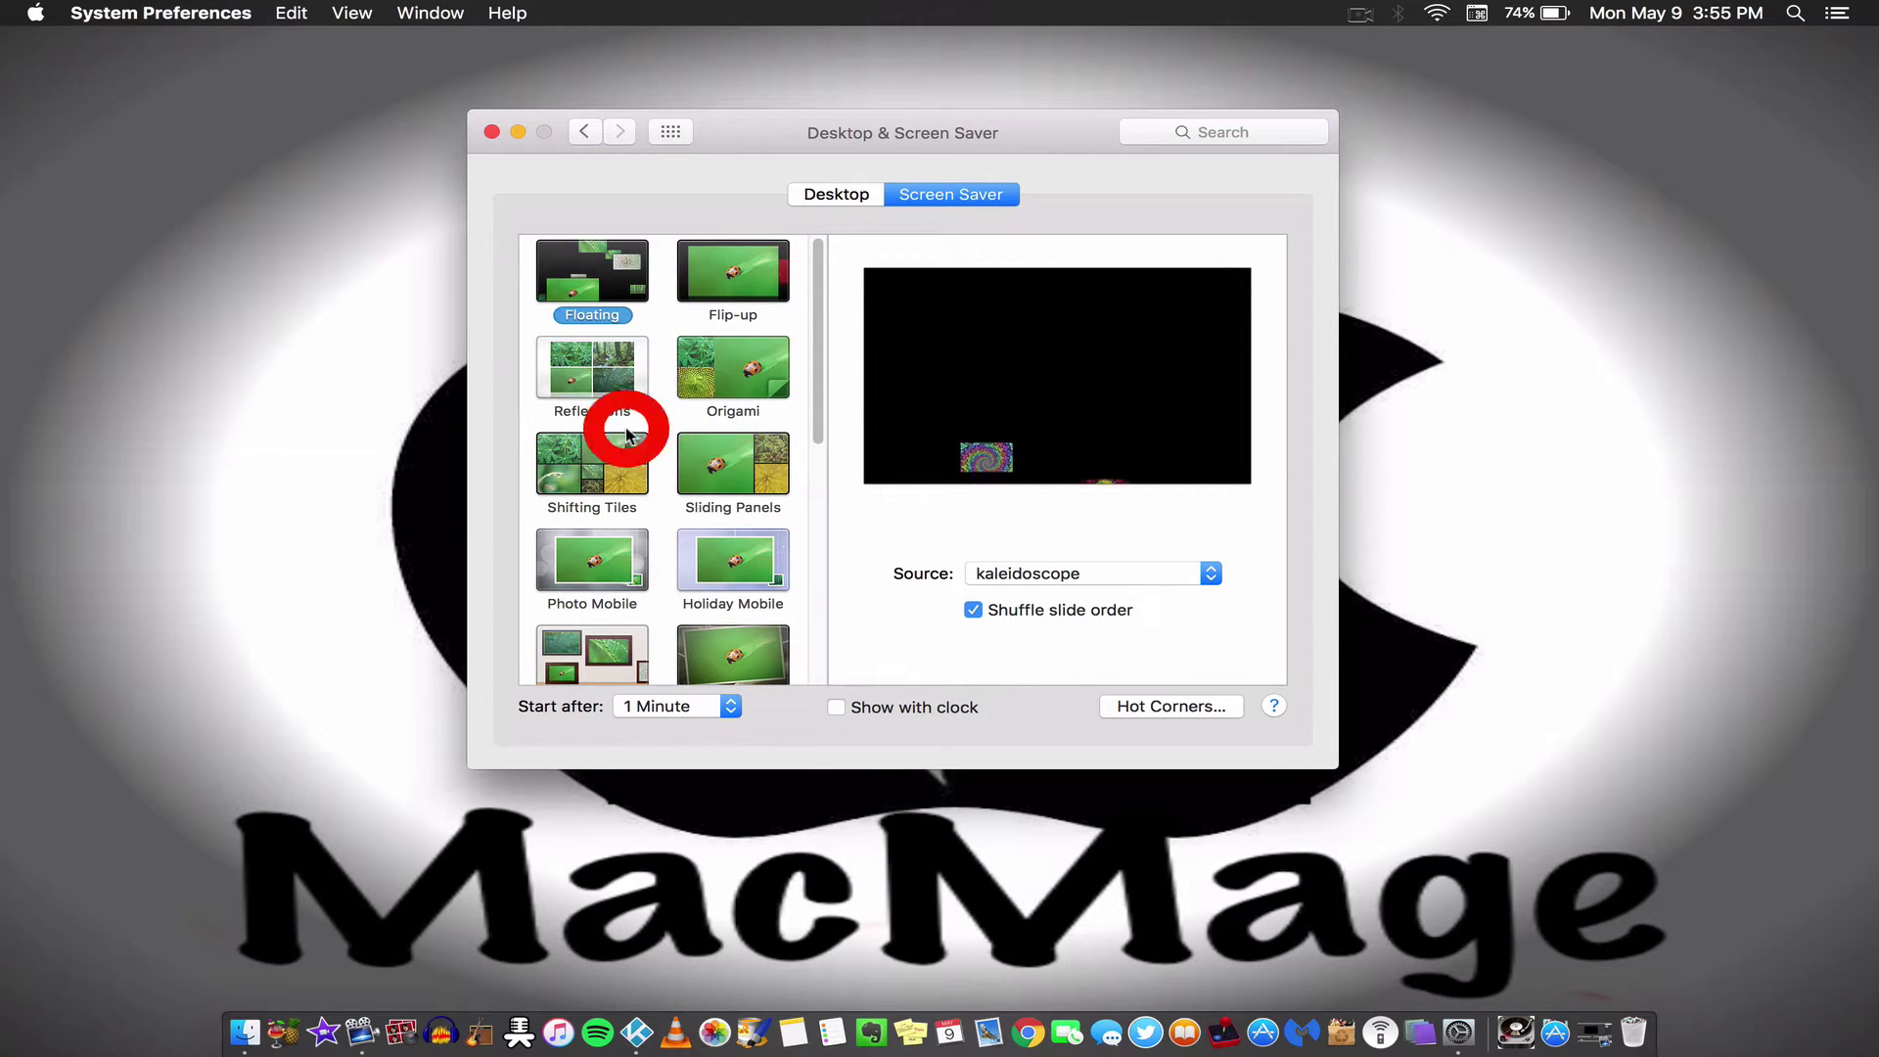
left_click(706, 274)
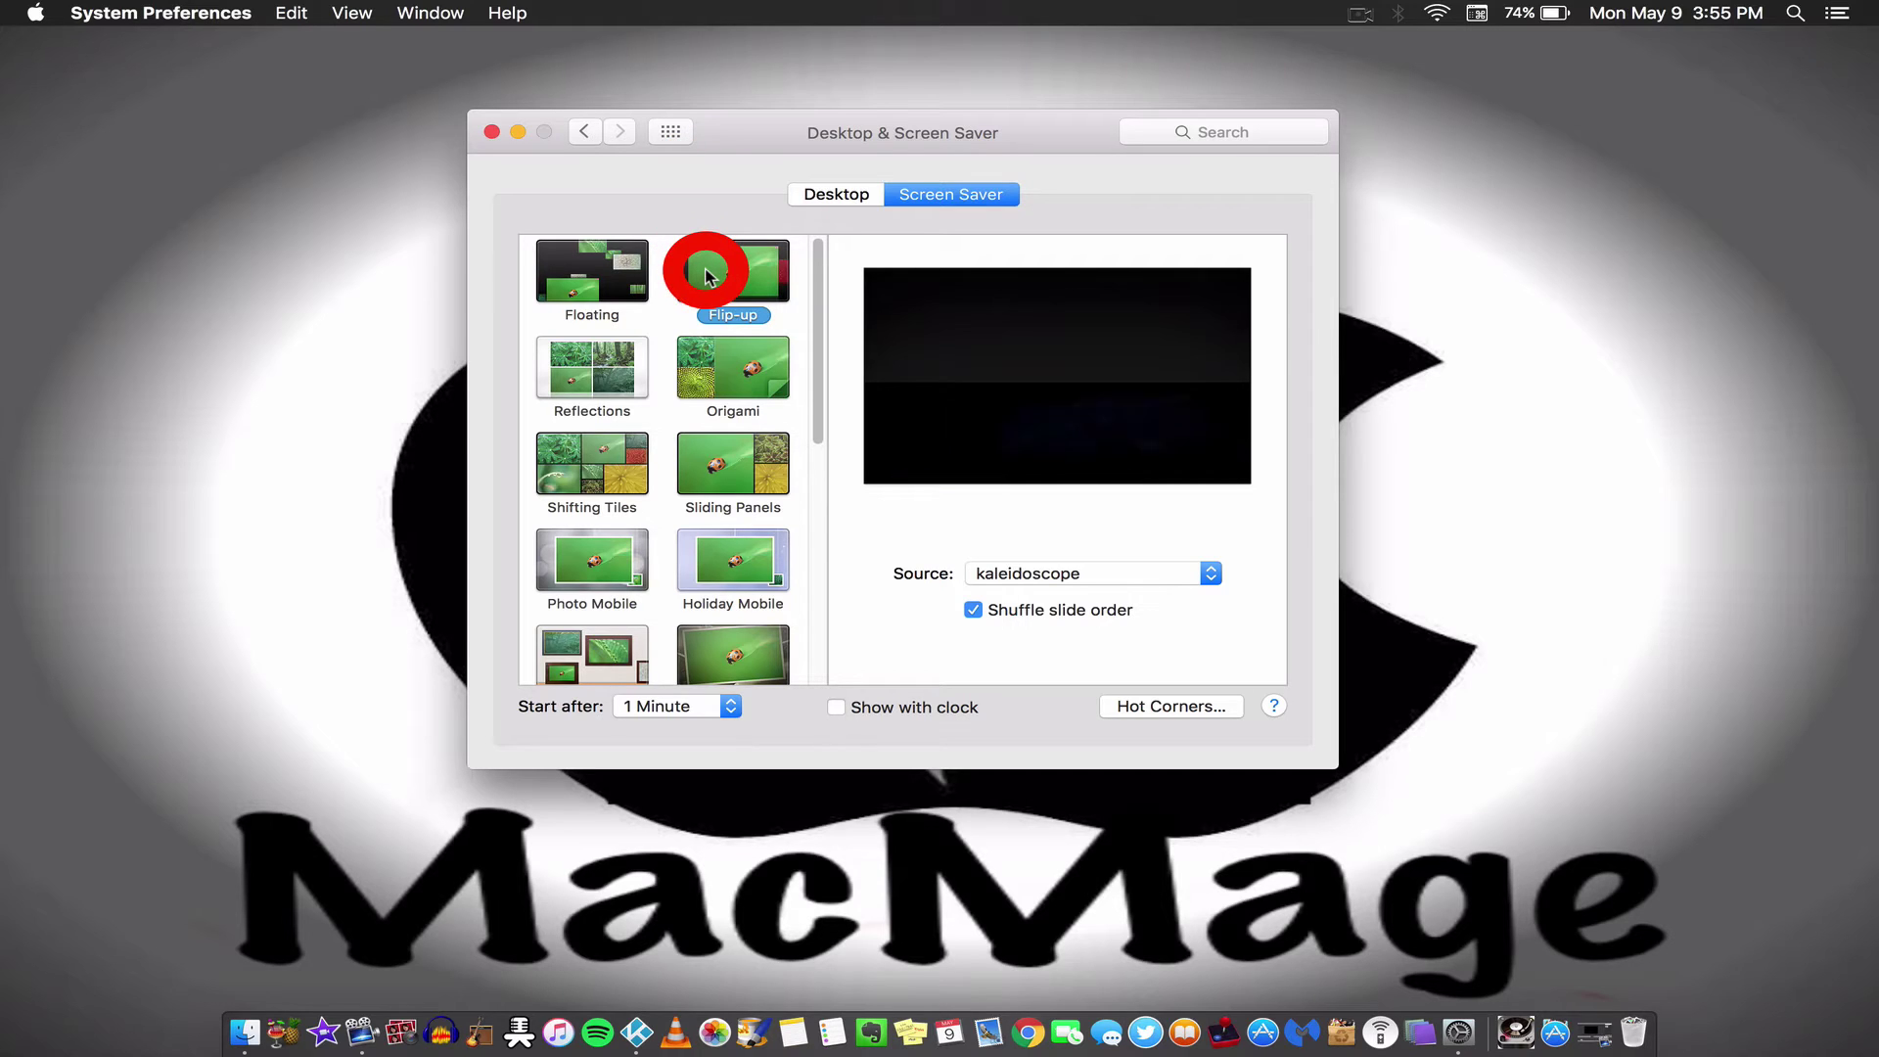
mouse_move(868, 431)
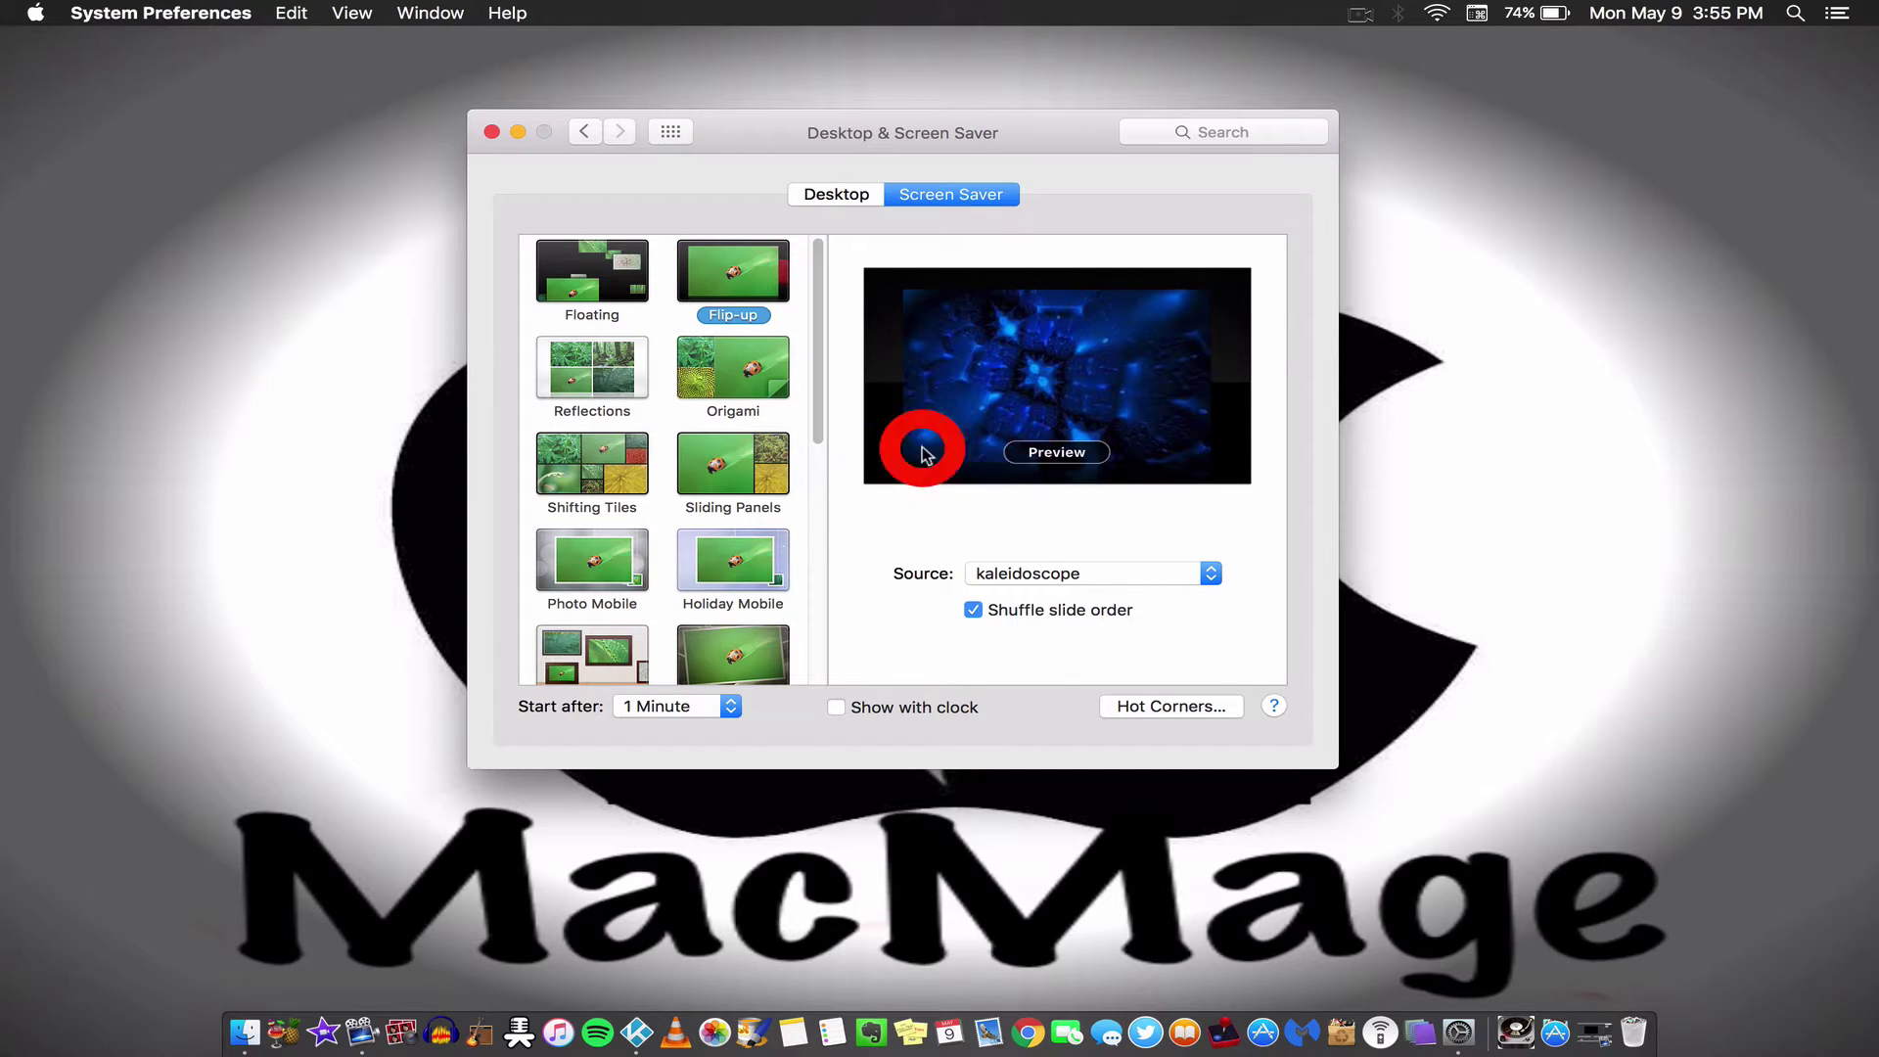
left_click(578, 382)
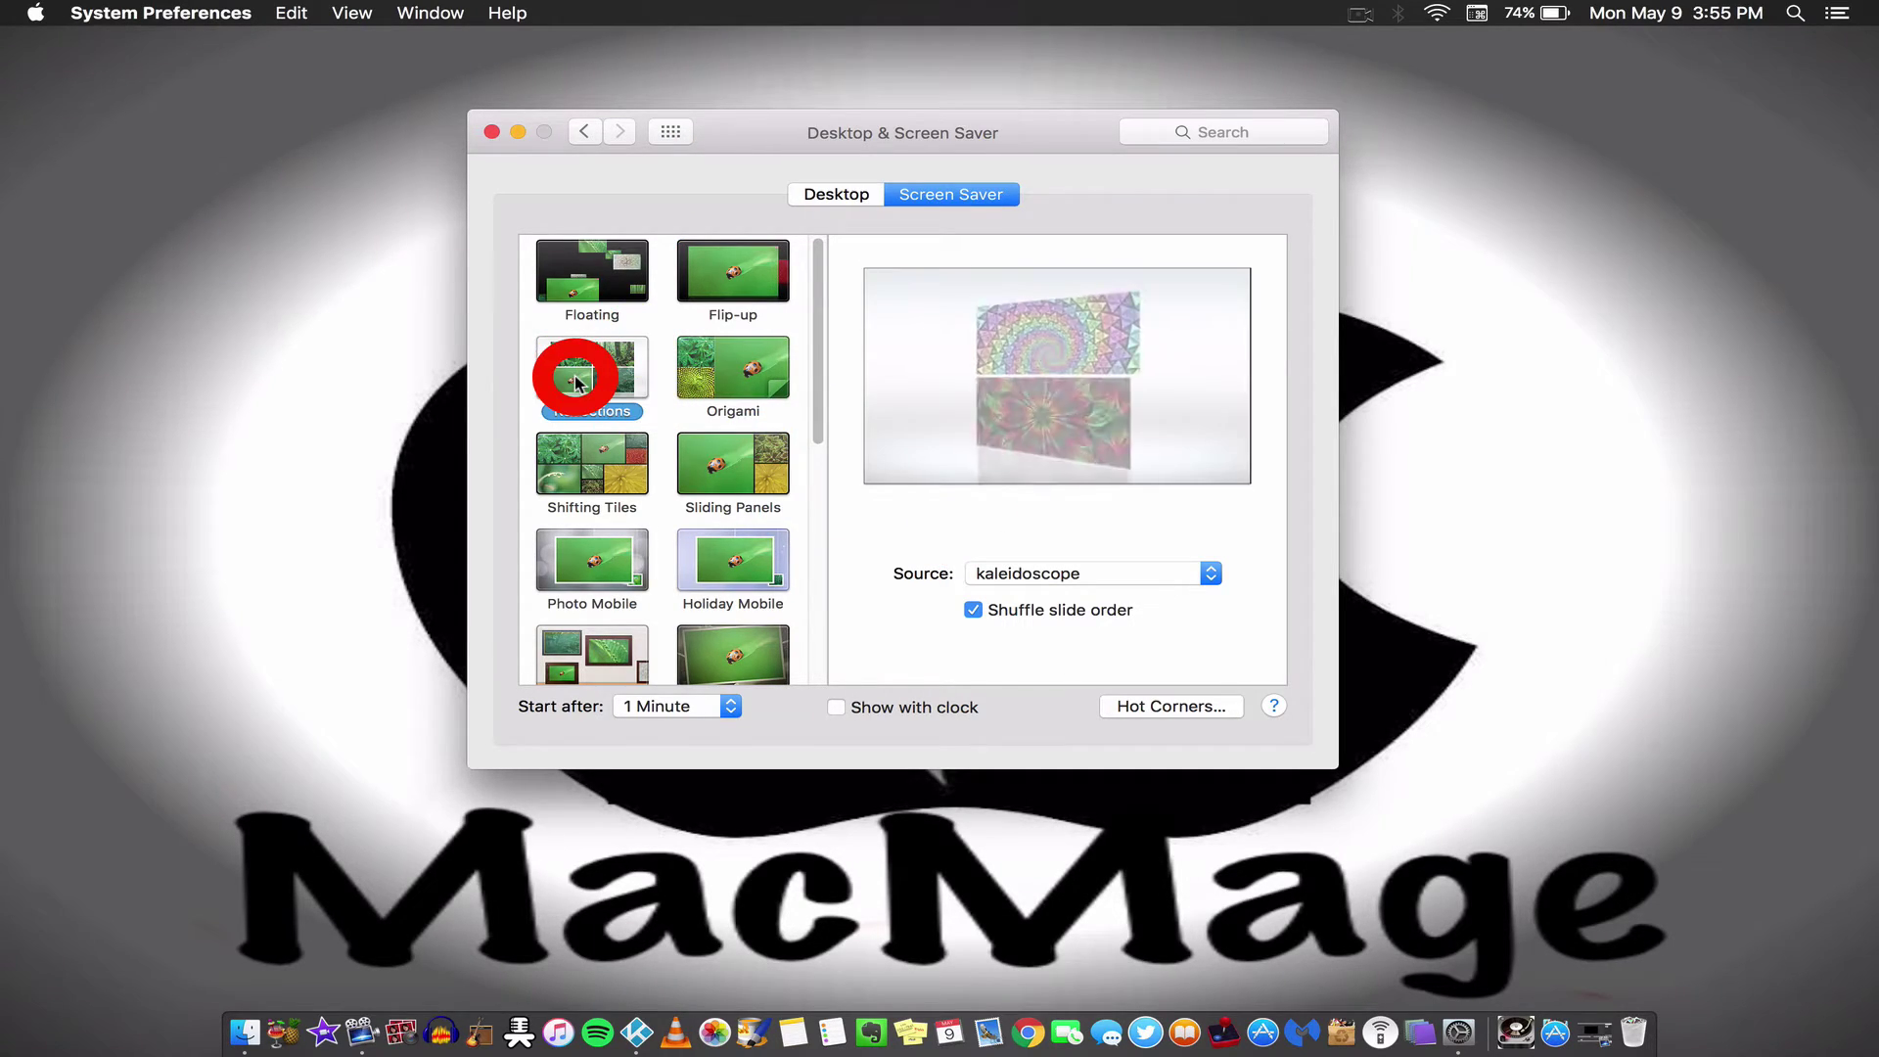
left_click(730, 396)
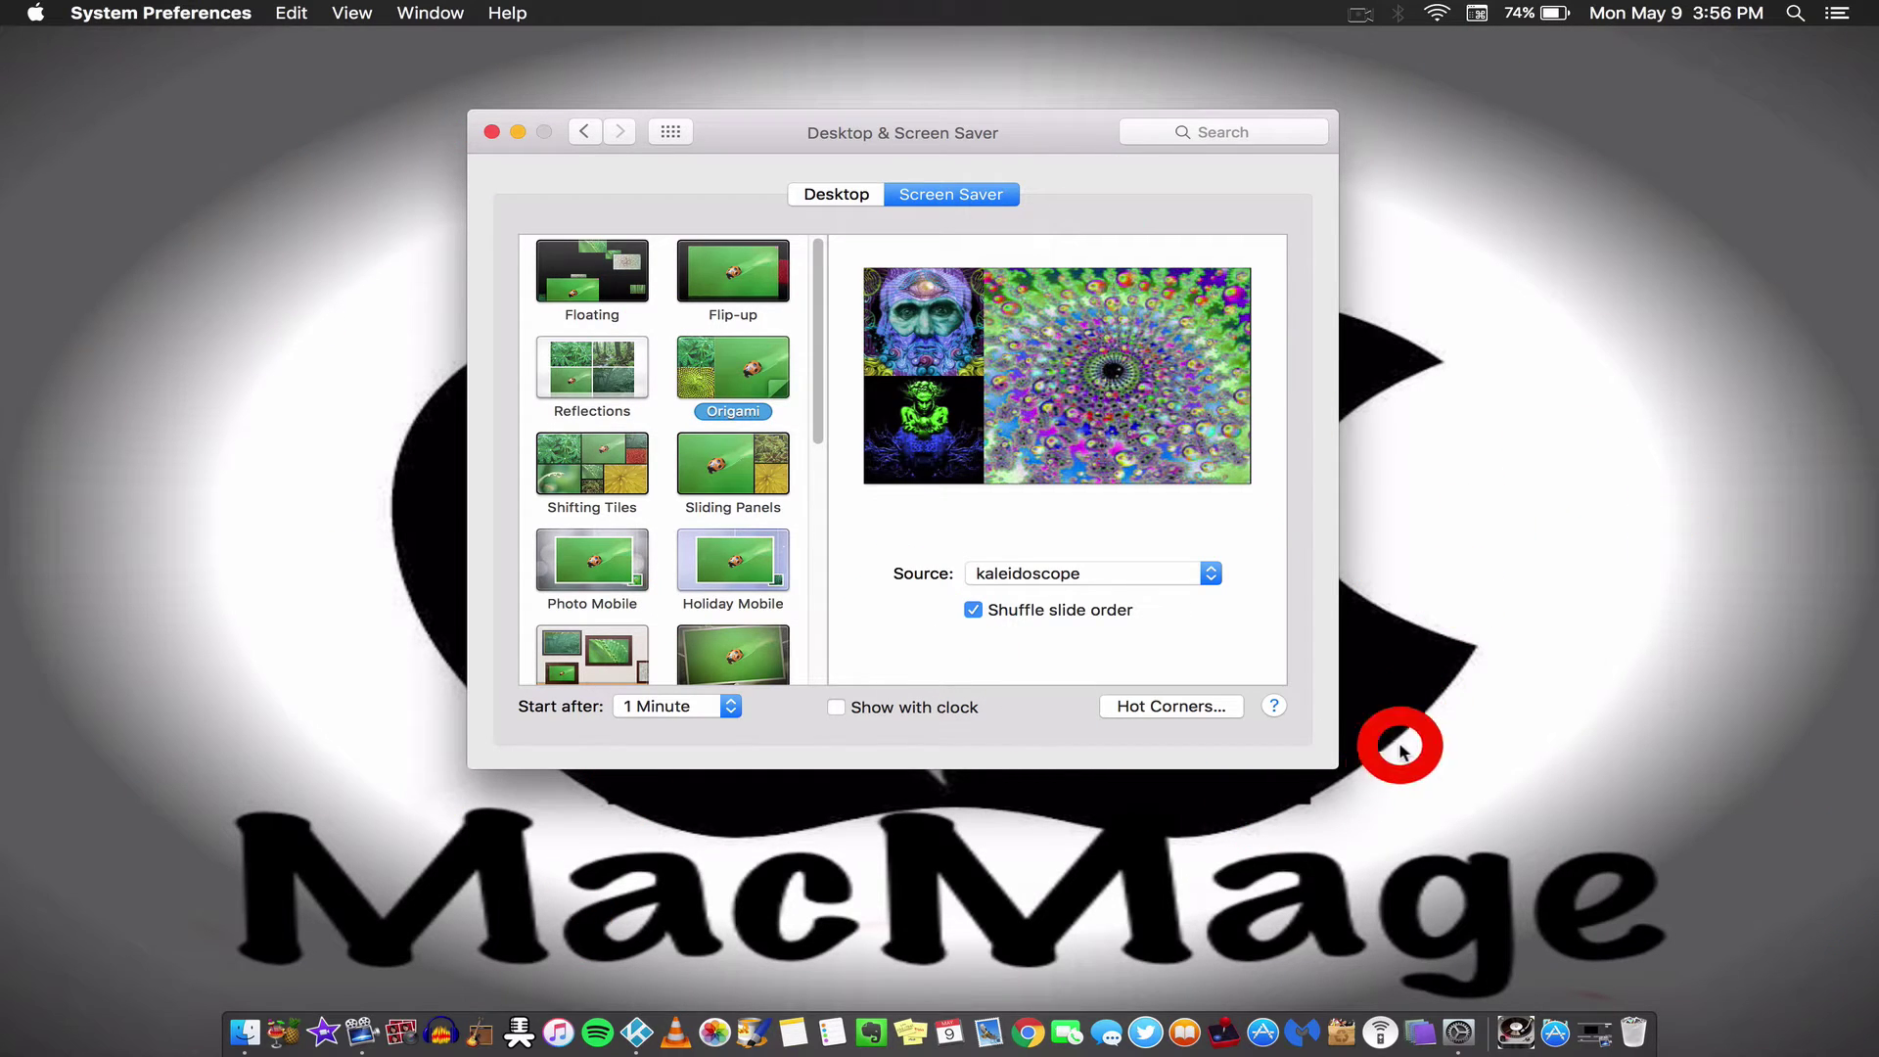
mouse_move(1036, 407)
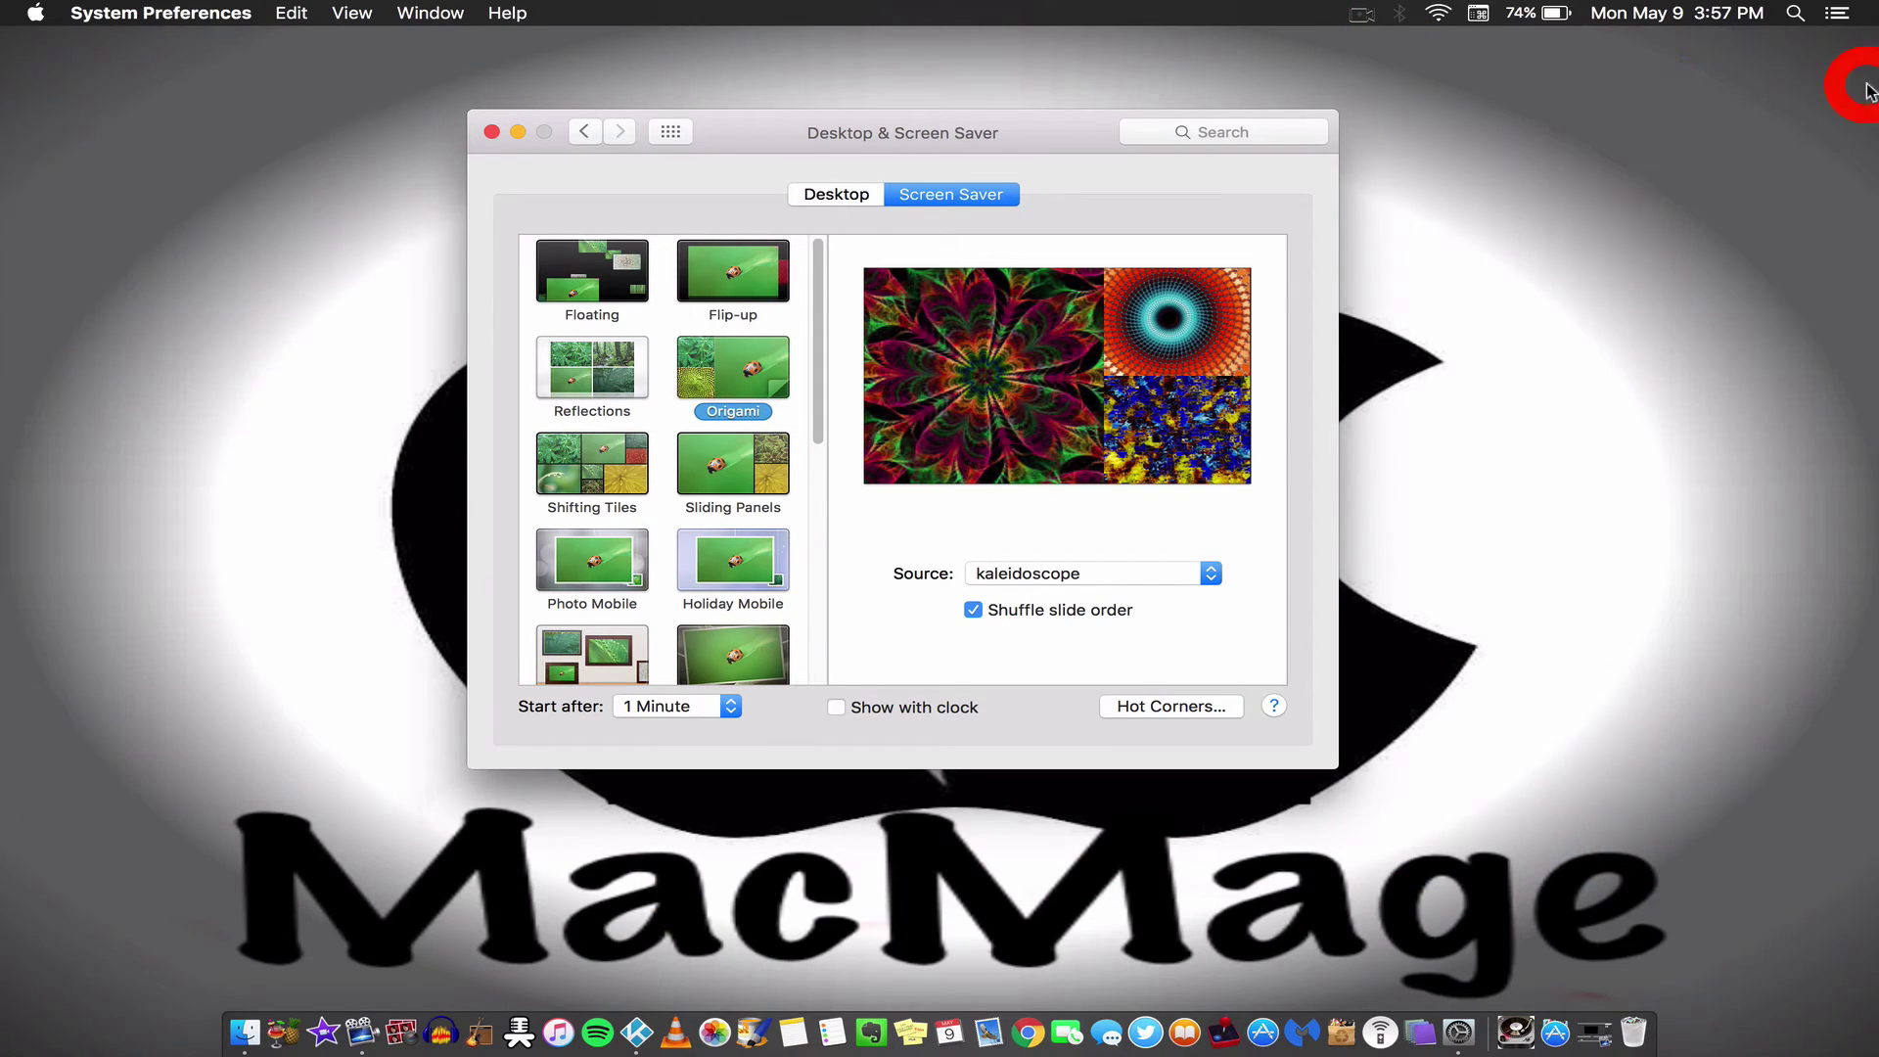
mouse_move(1242, 285)
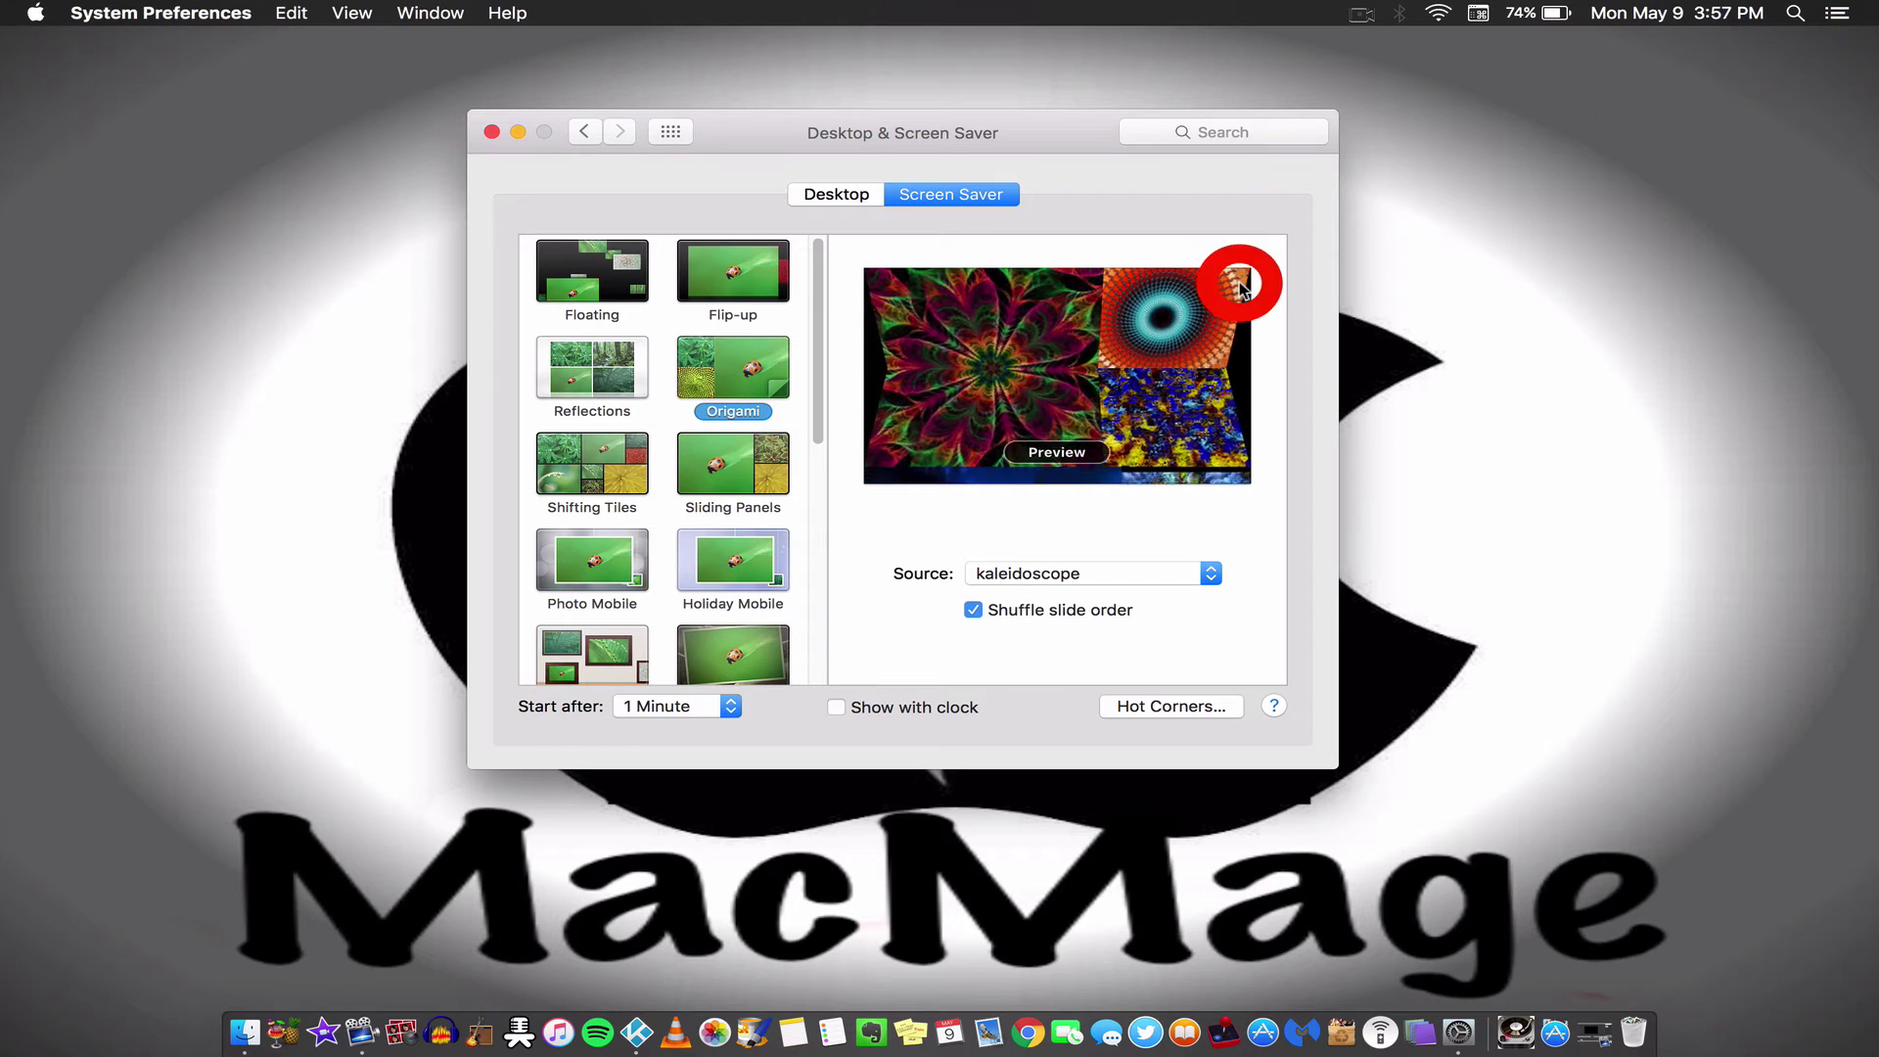